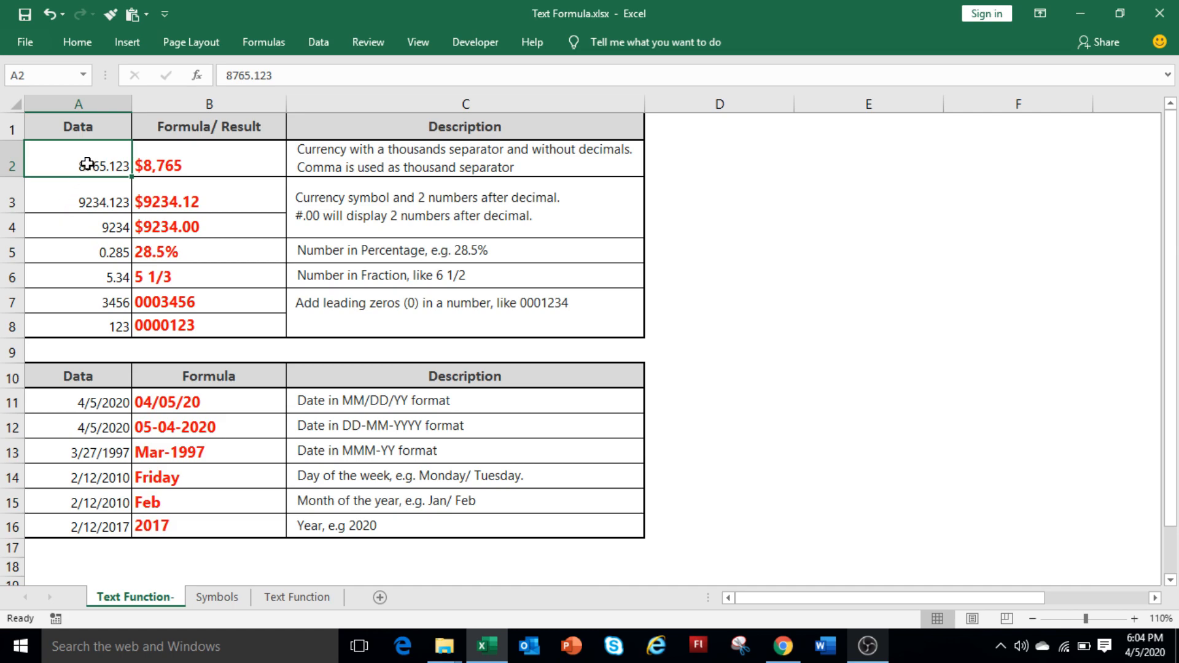
left_click(98, 206)
left_click(74, 431)
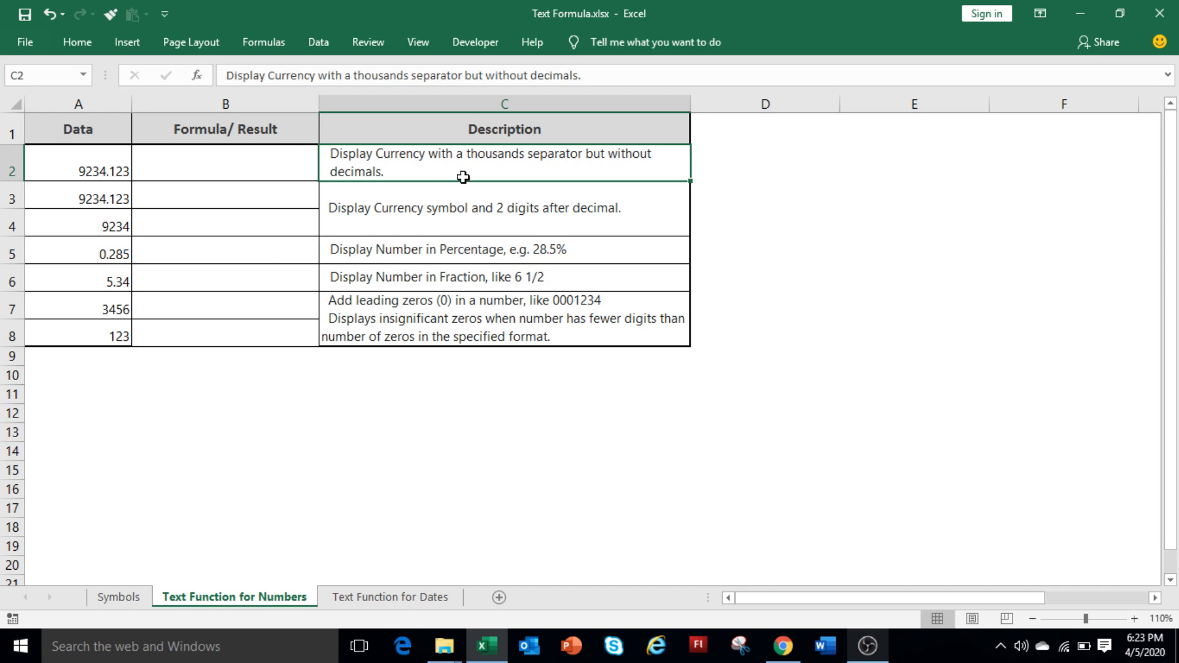
Enter =TEXT(A2,"$#,###") in cell B2 to show the number as currency with a thousands separator and no decimals.
left_click(259, 166)
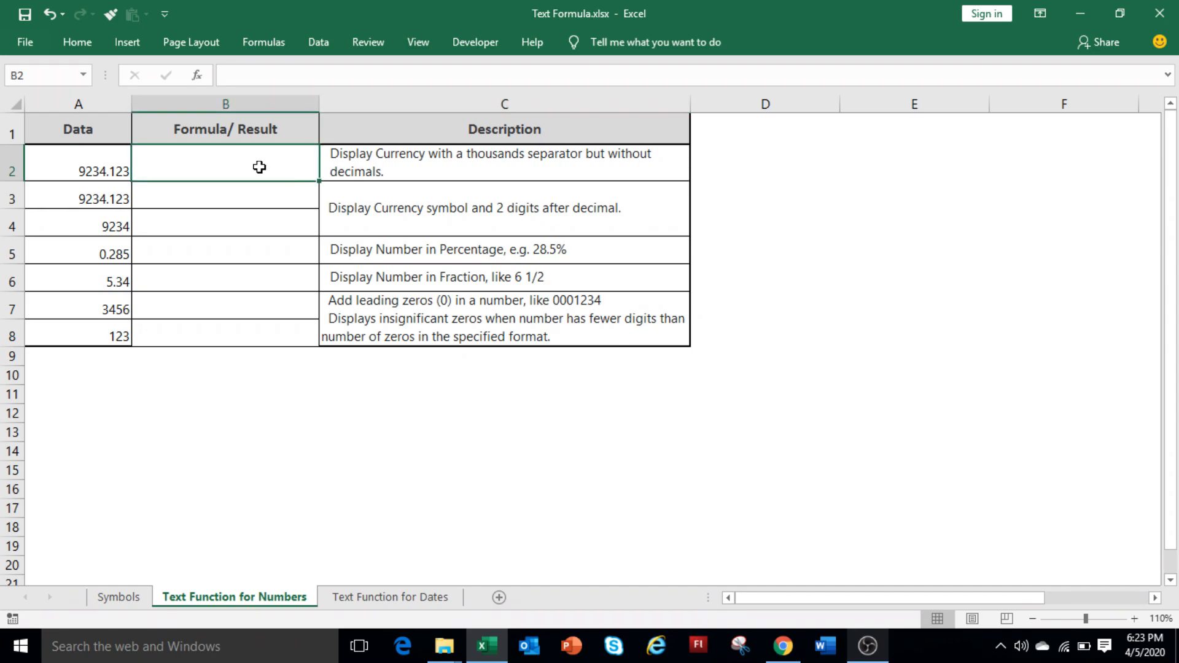
type("=tex")
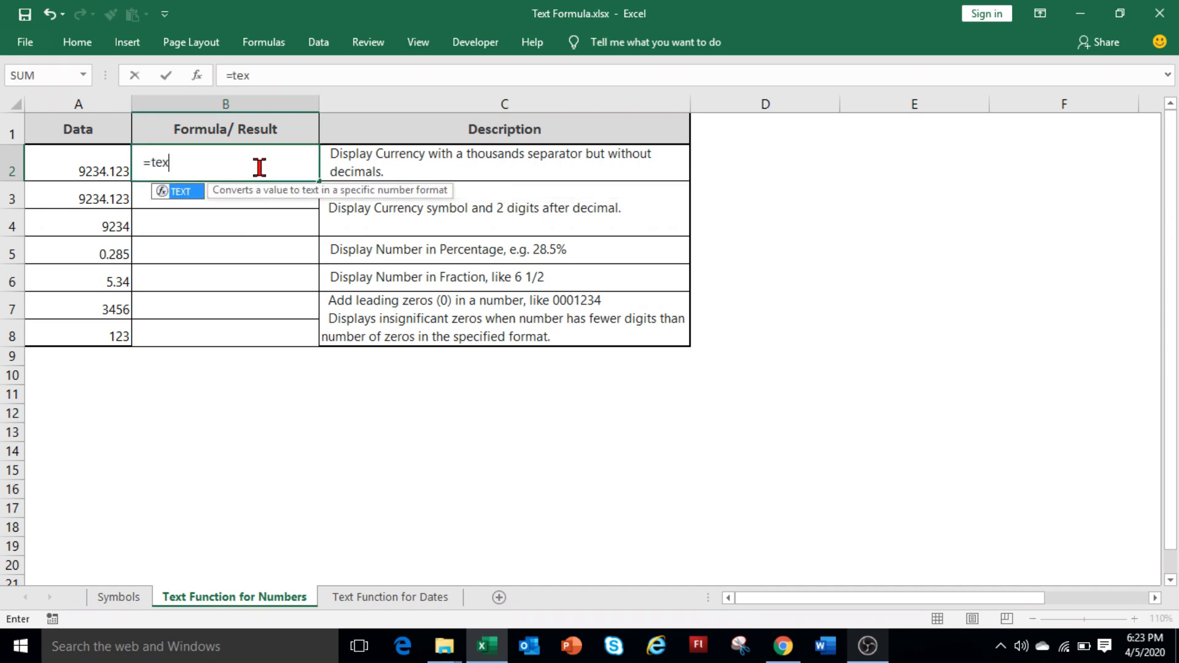
type("t(")
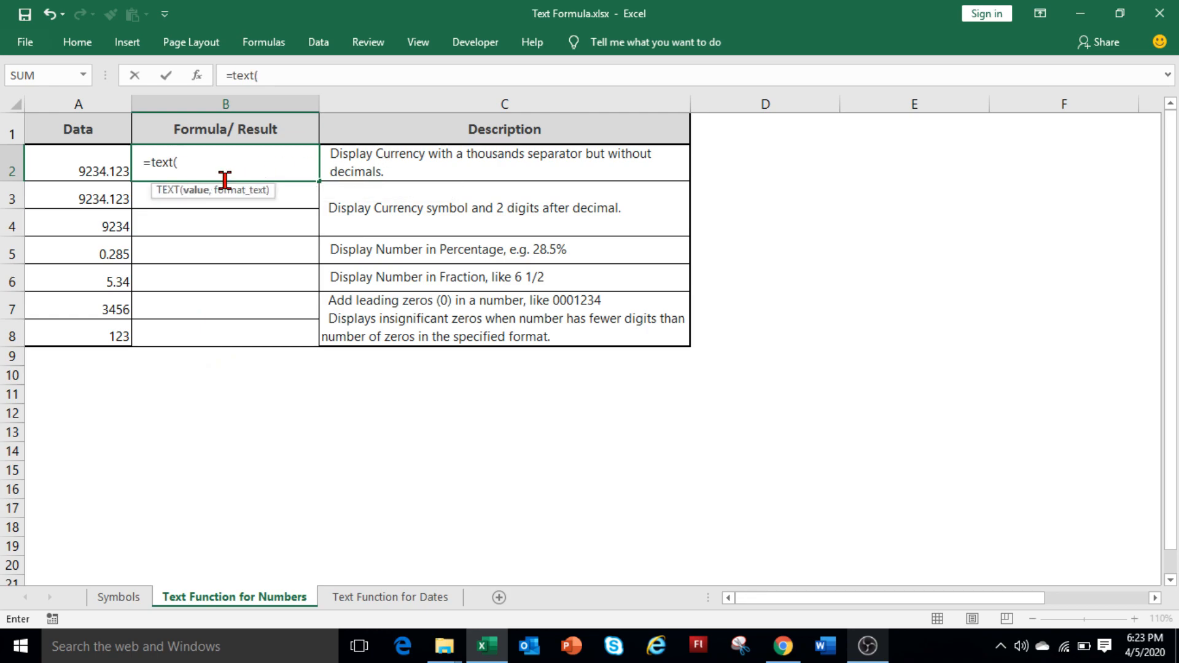
left_click(88, 172)
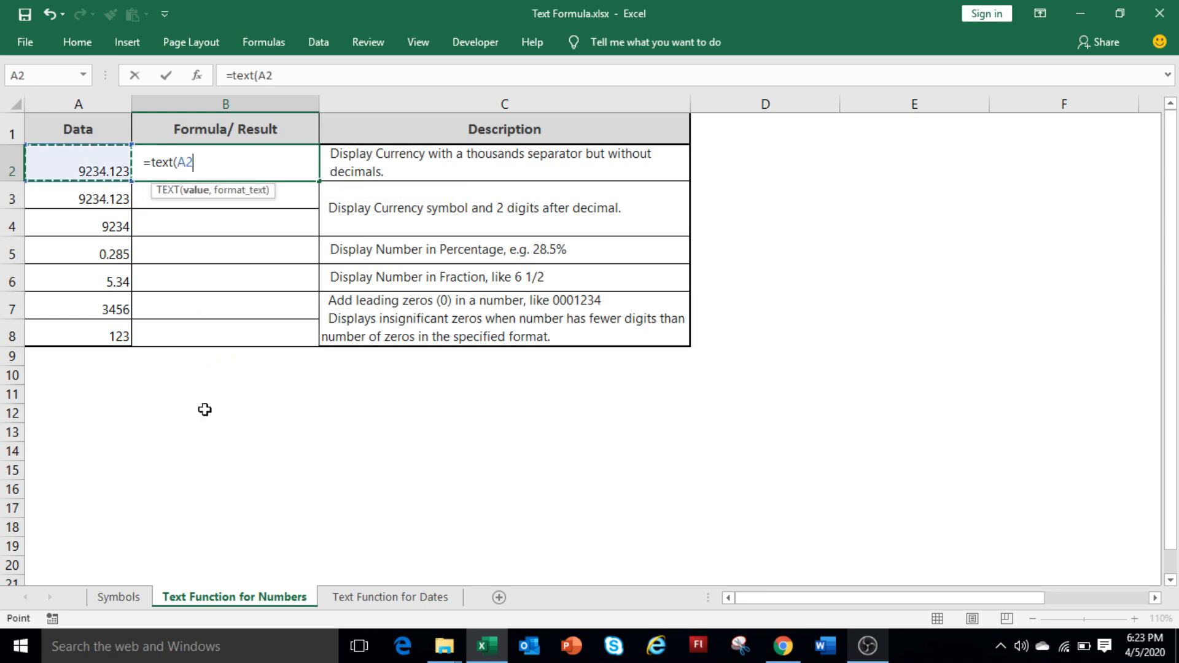
type(",")
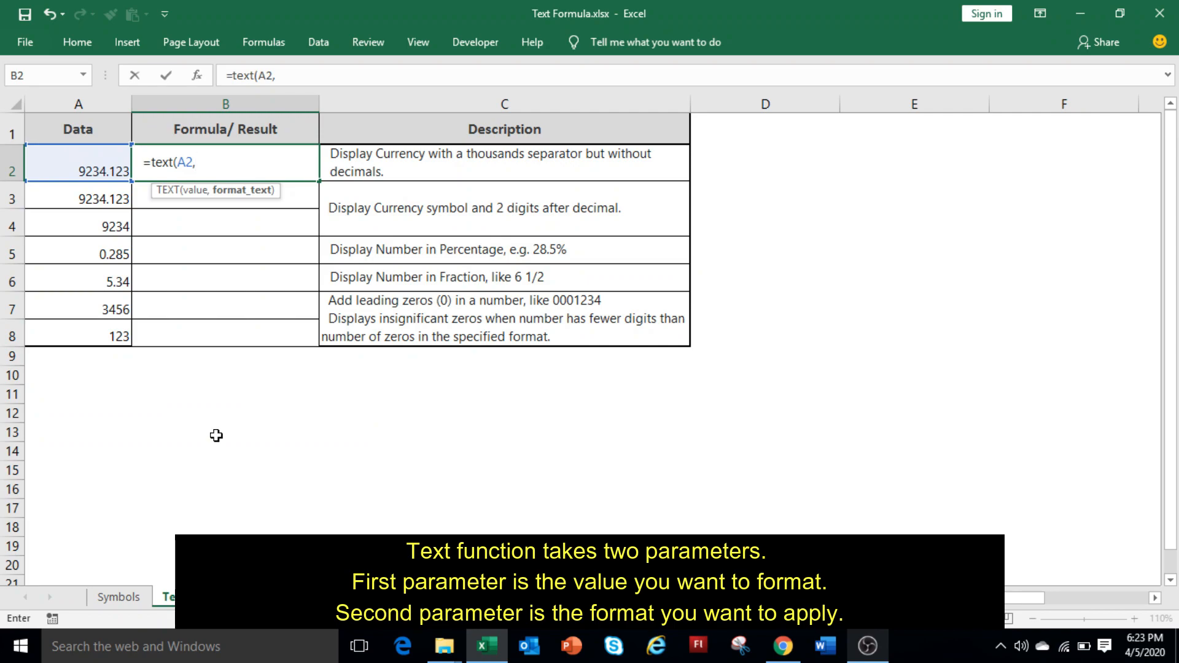
type("\"$")
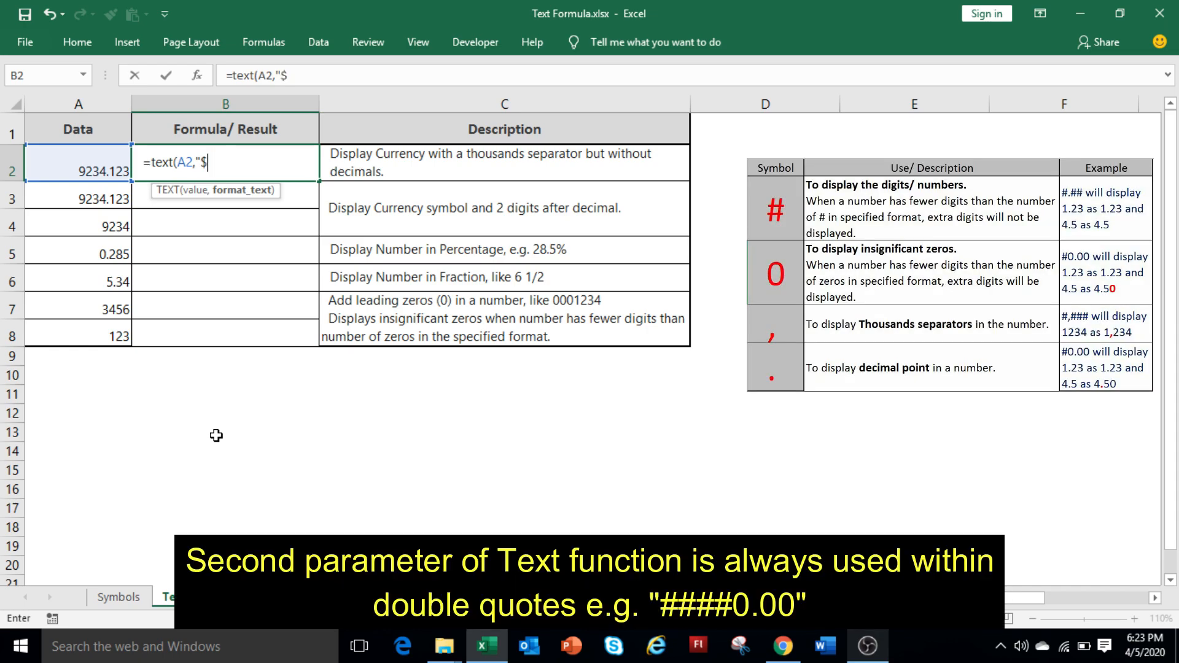
type("#,###\")")
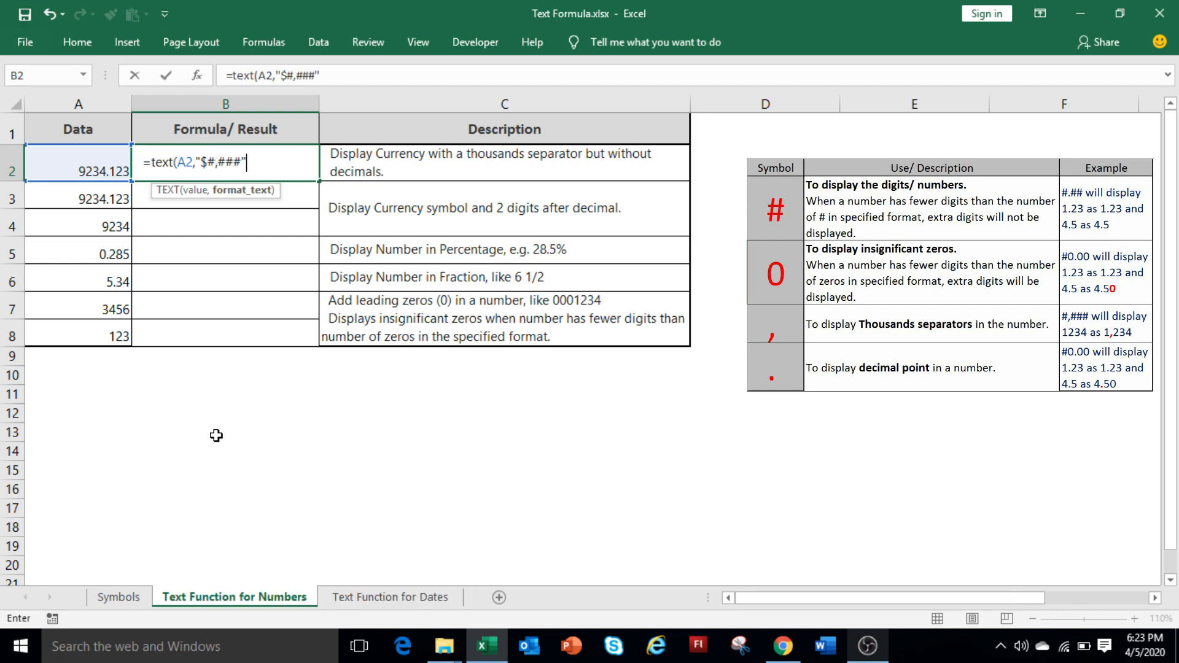
key("Return")
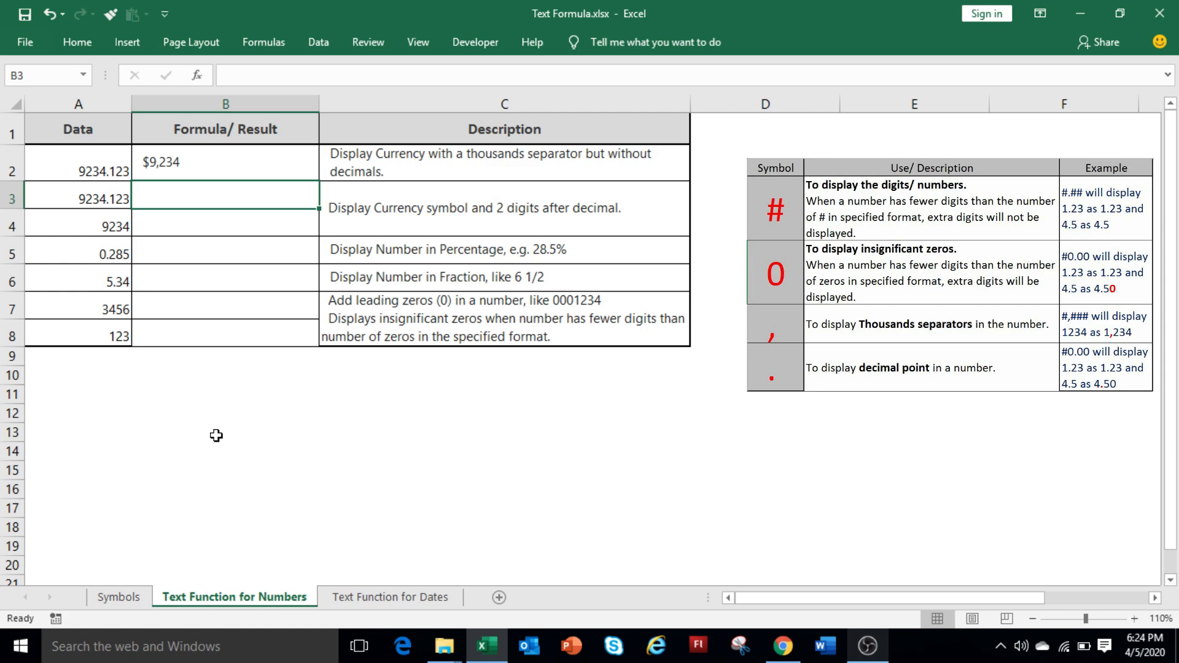
Enter =TEXT(A3,"$###0.00") in cell B3 to show the number with a currency symbol and two decimal digits.
type("=tex")
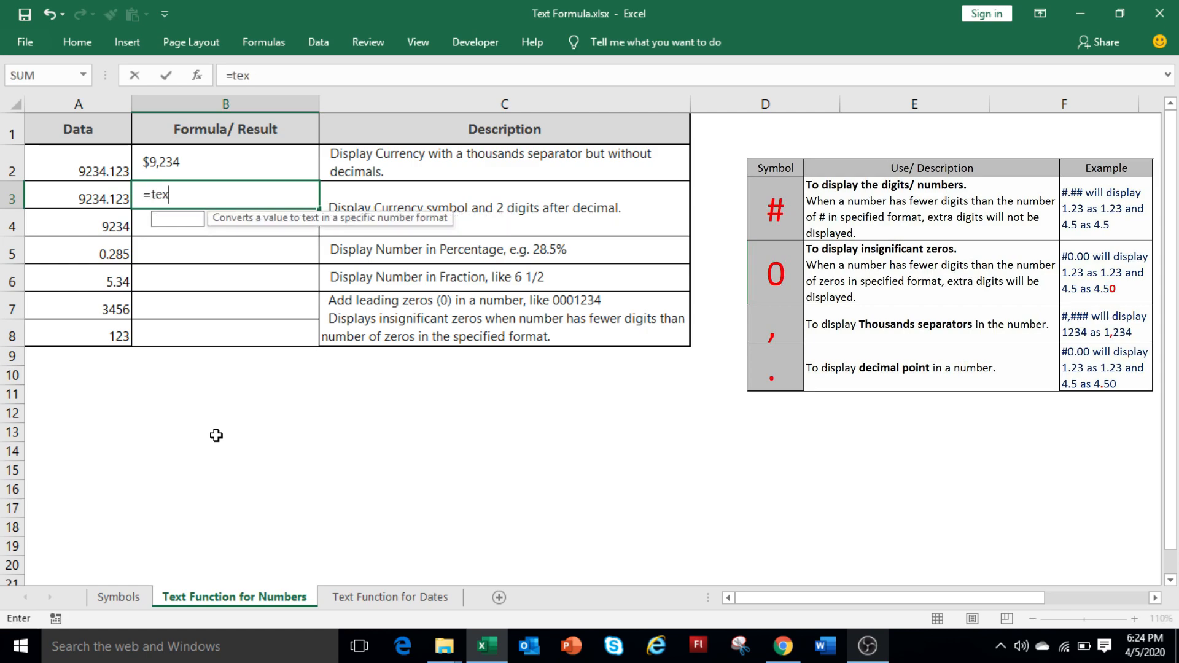
type("t(")
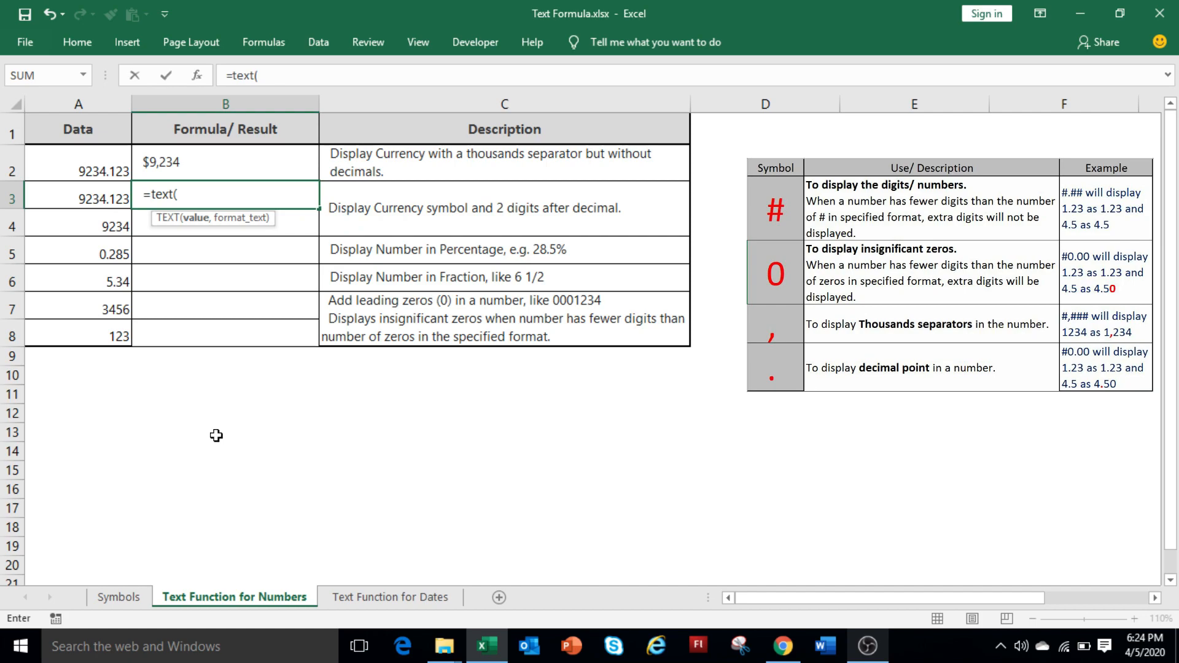
left_click(86, 199)
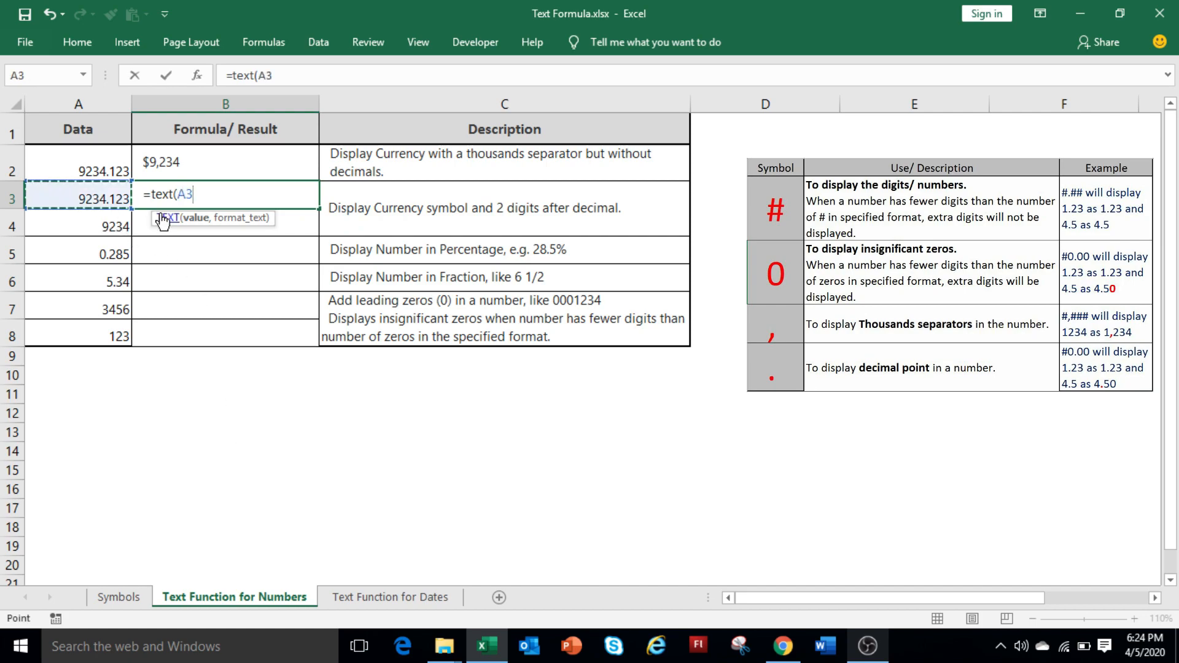
type(",\"$#")
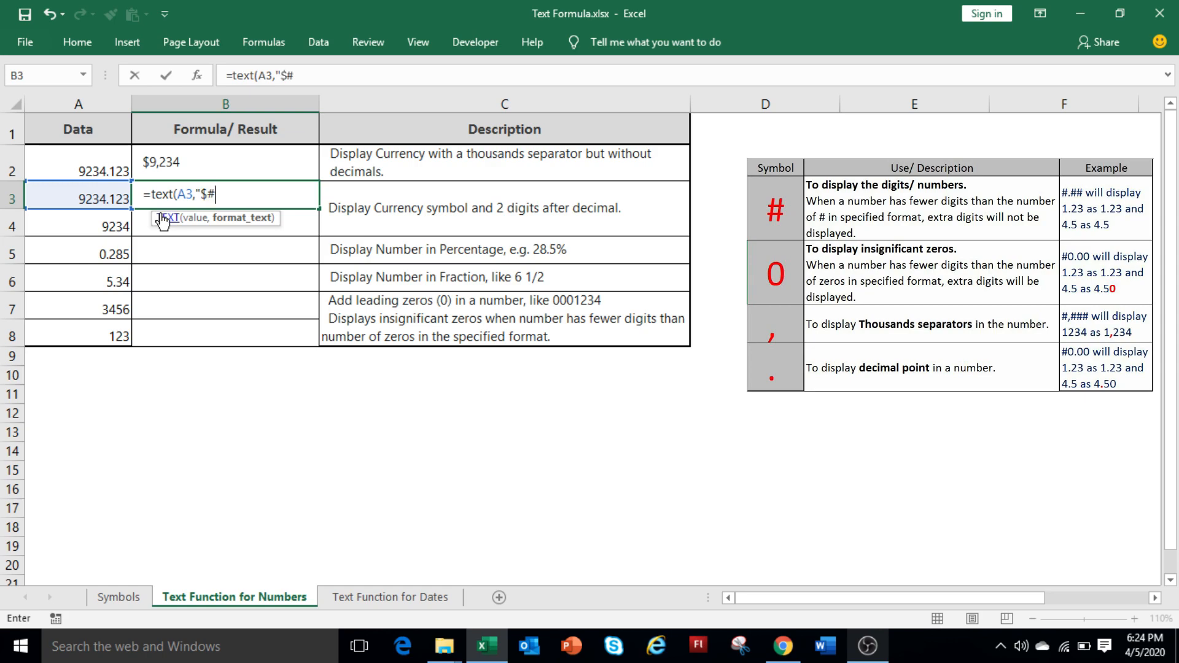
type("##0.00\")")
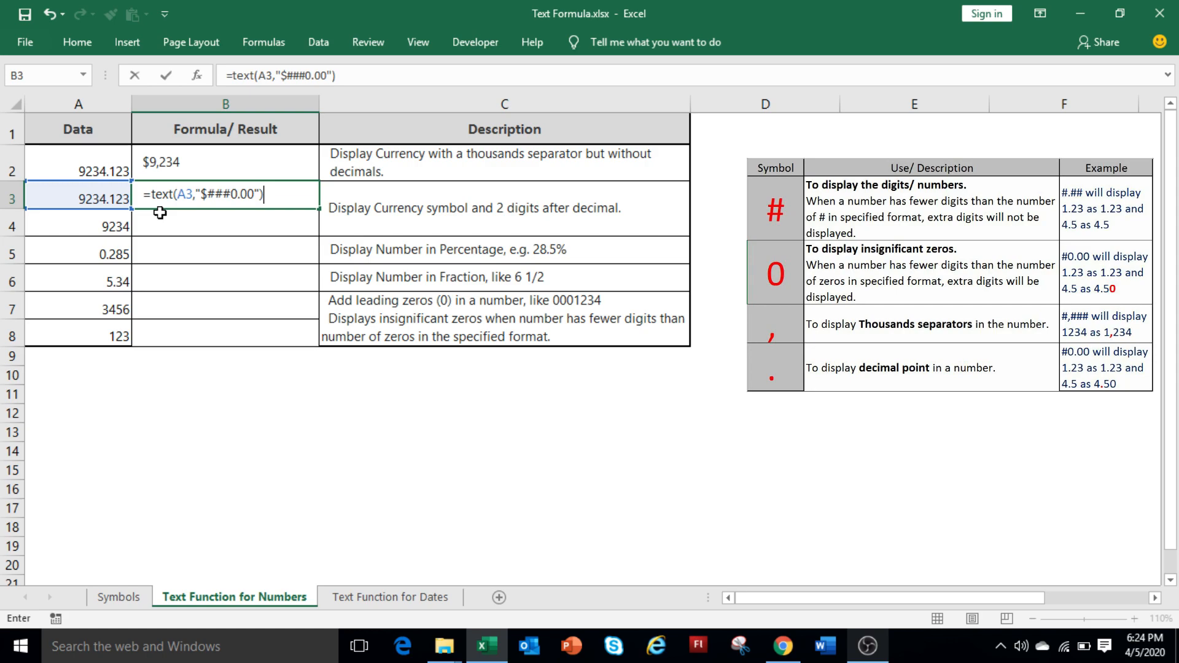
key("Return")
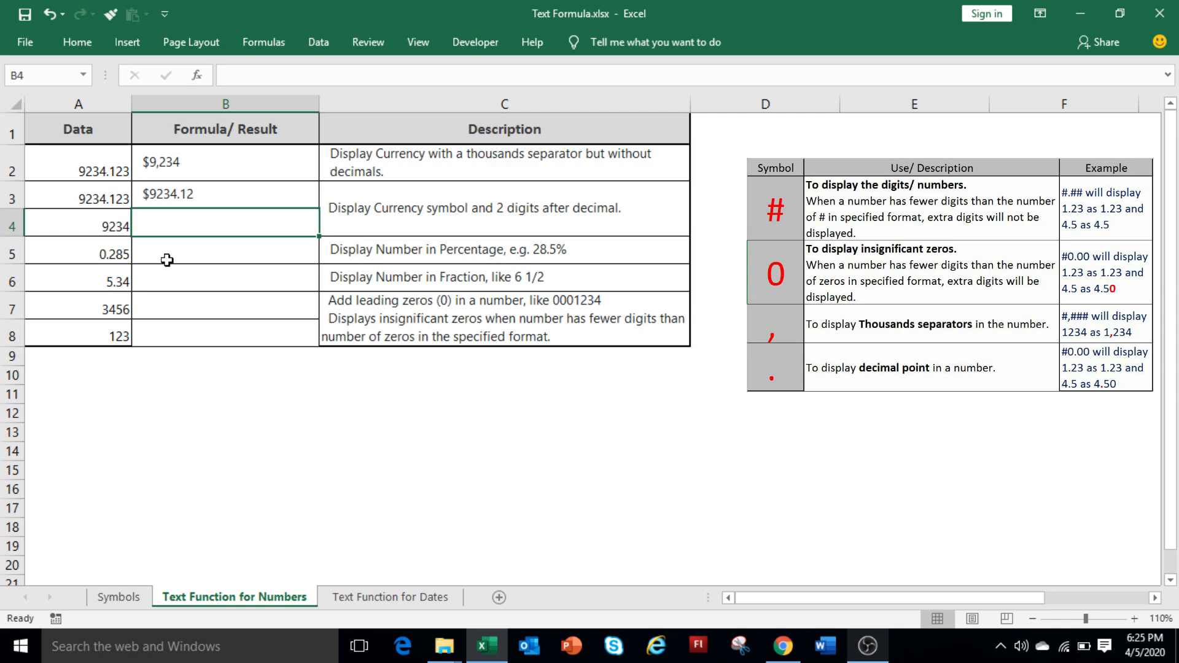
Copy the currency formula from cell B3 into cell B4.
left_click(192, 191)
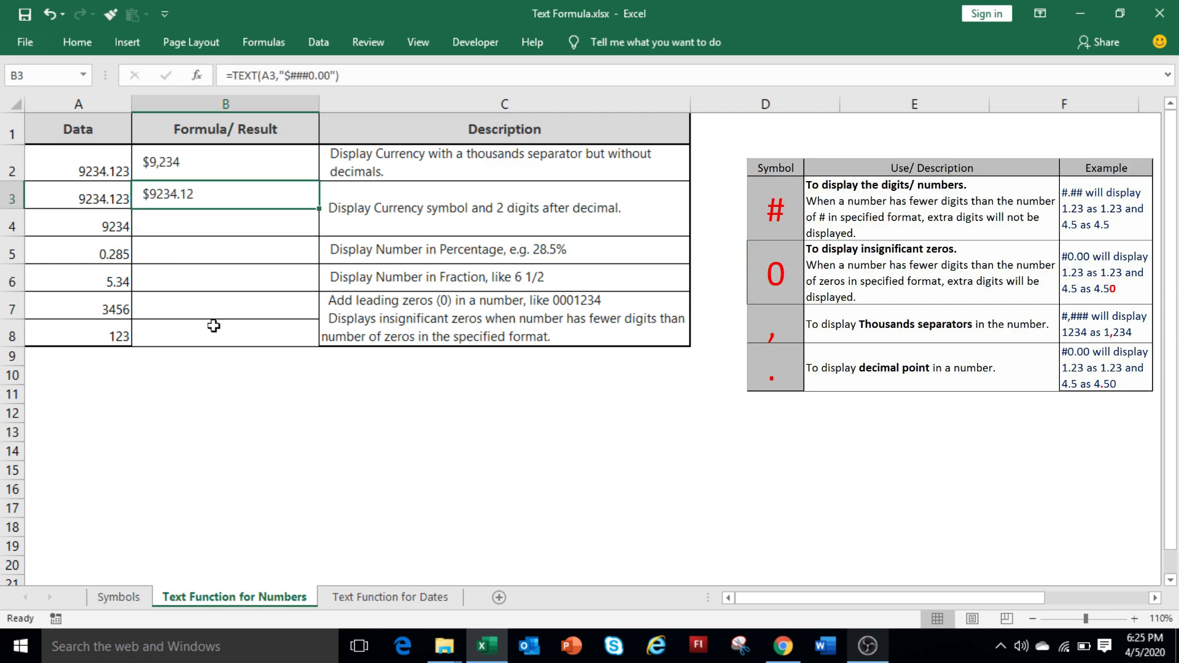
key("ctrl+c")
key("Down")
key("Return")
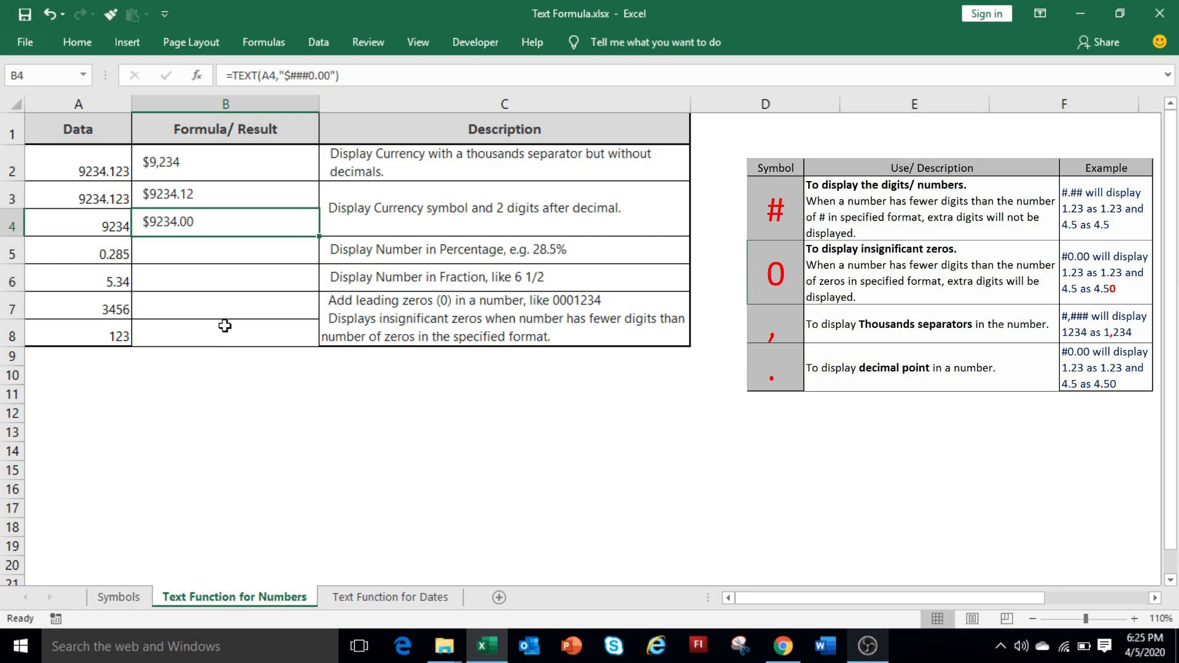
Enter =TEXT(A5,"0.0%") in cell B5 to show the number as a percentage with one decimal.
key("Down")
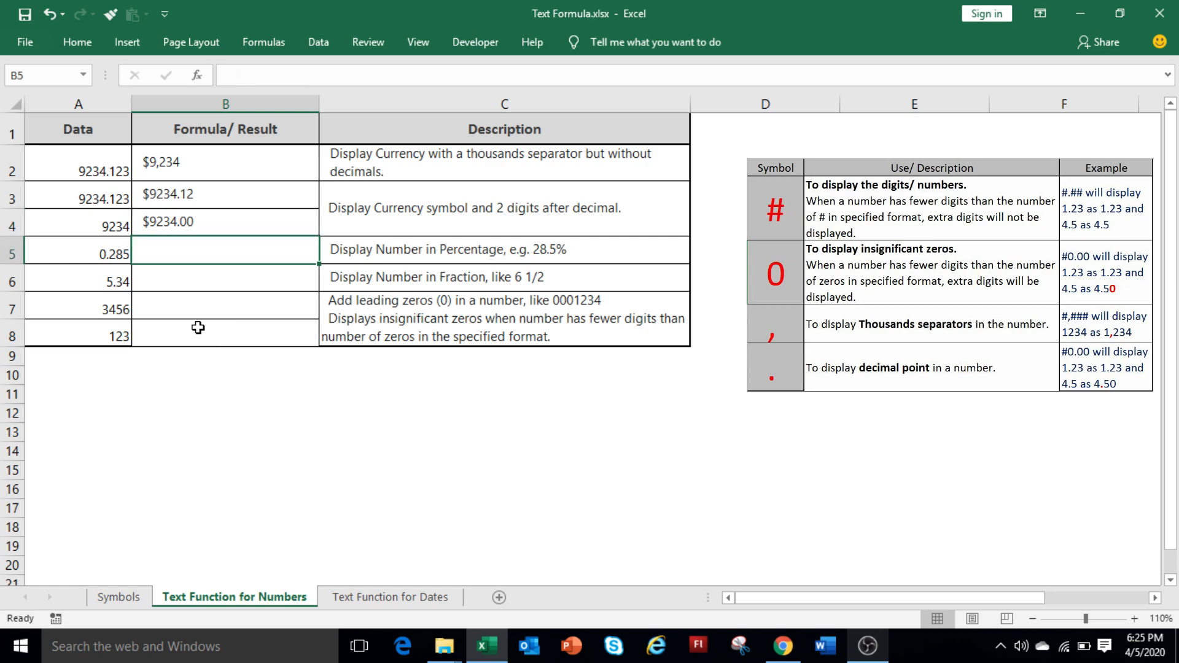
type("=t")
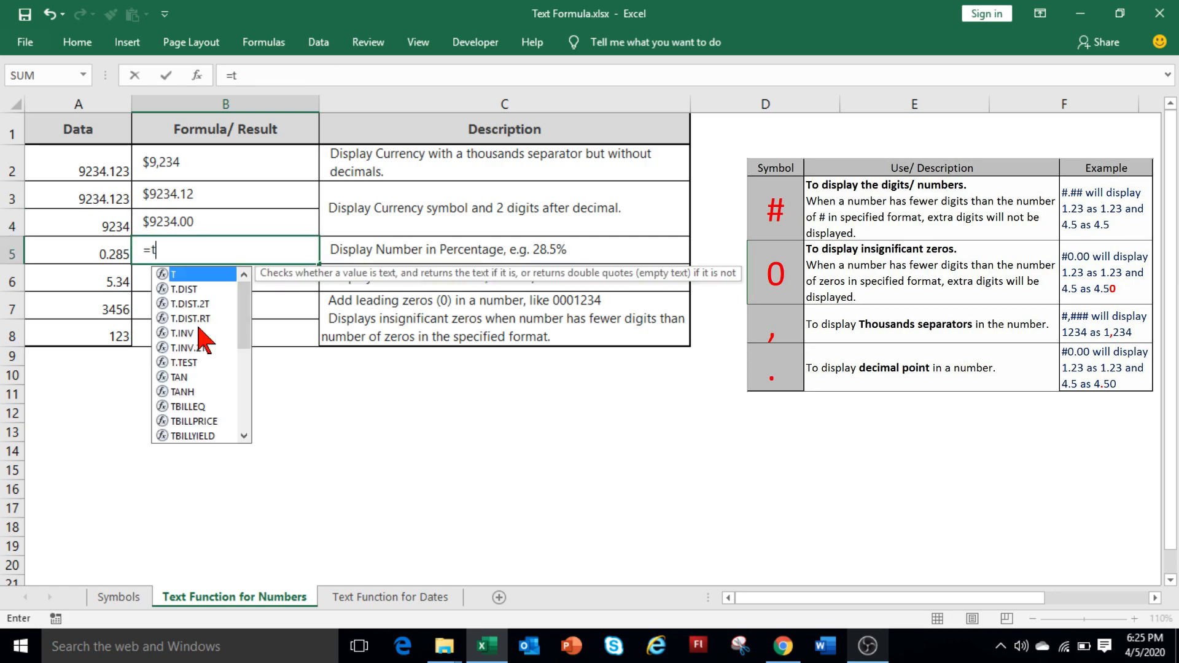
type("ext(")
left_click(95, 251)
type(",")
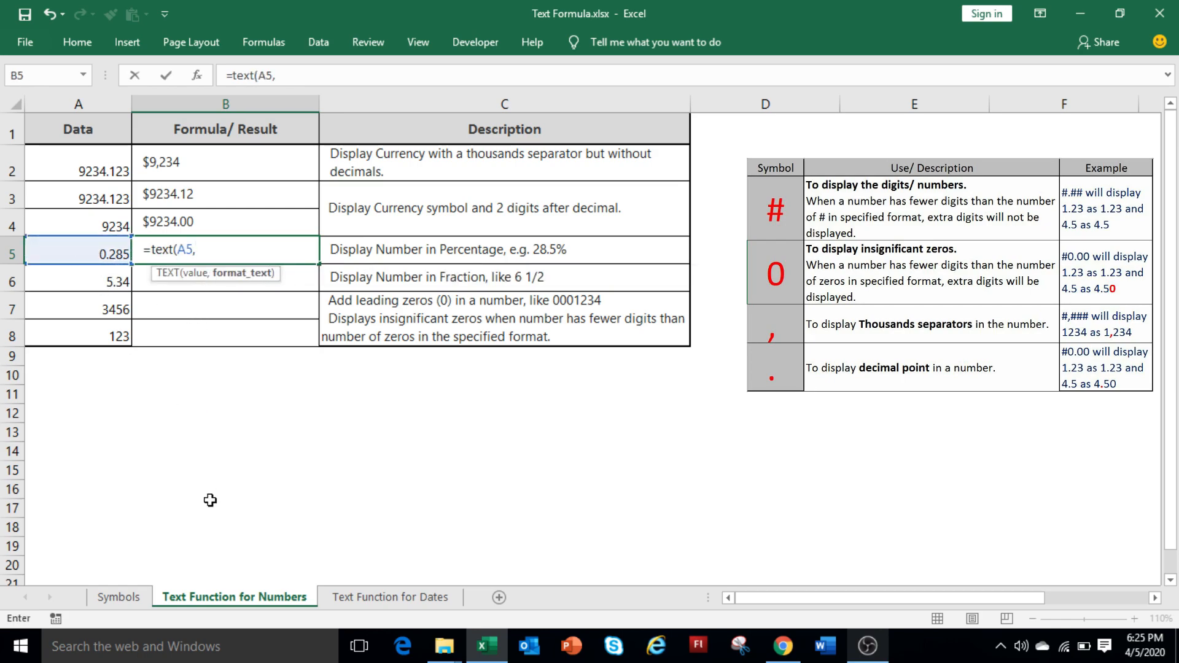
type("\"0.0%\")")
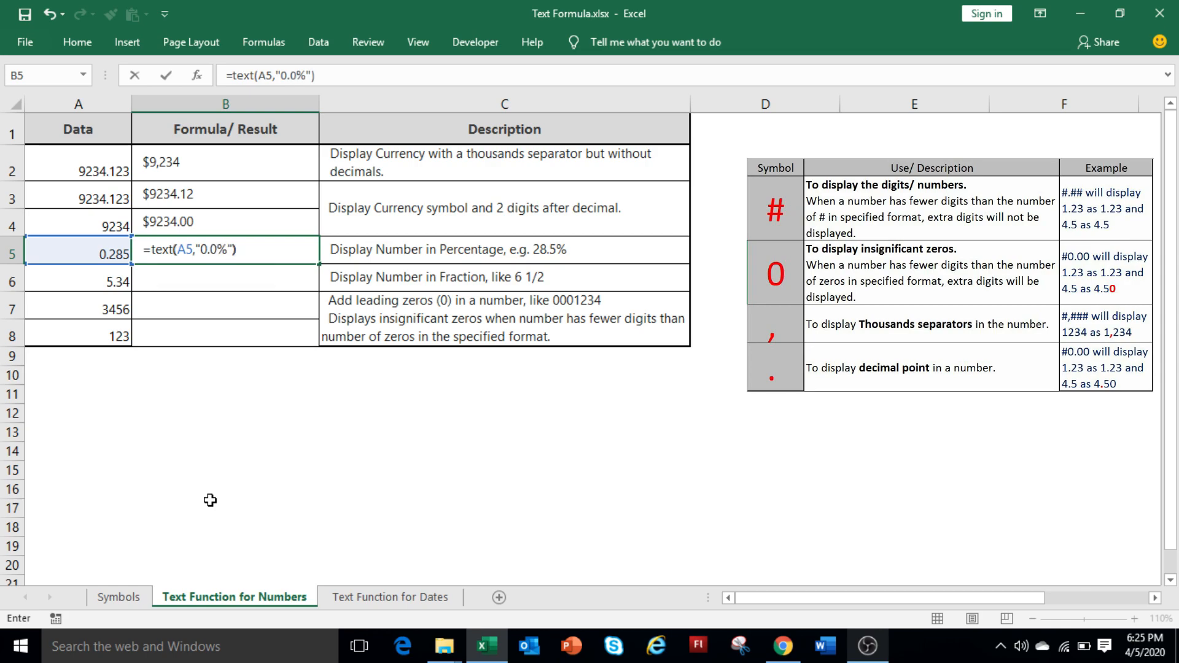
key("Return")
left_click(186, 252)
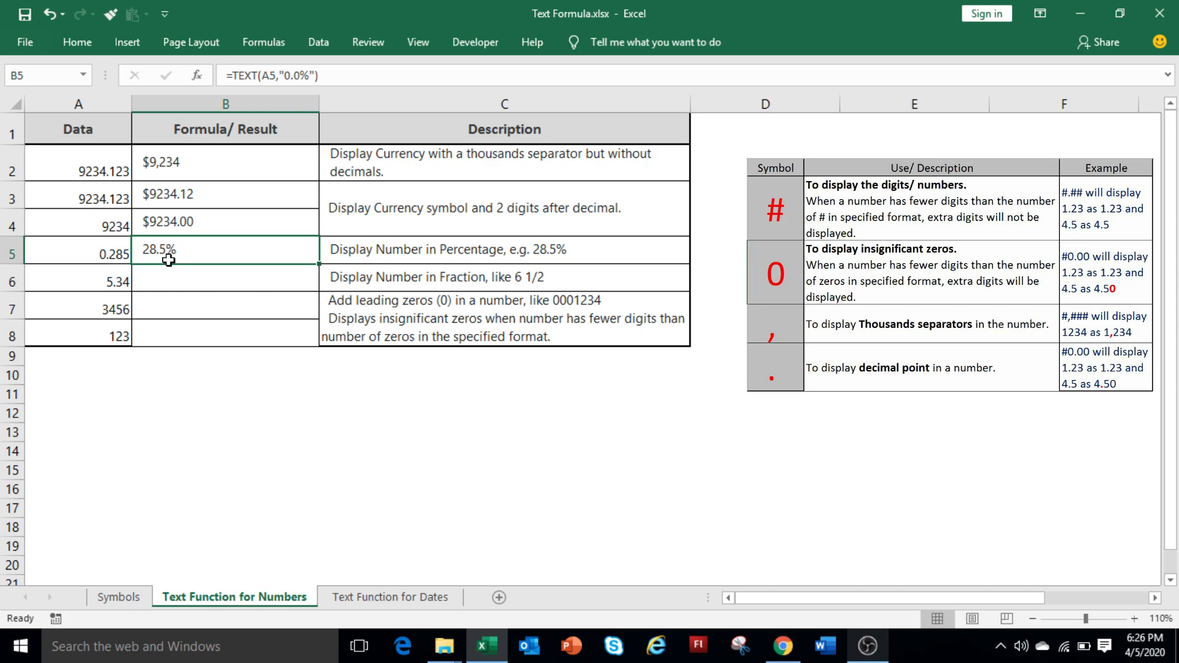
Enter =TEXT(A6,"# ?/?") in cell B6 to show the number as a fraction.
key("Down")
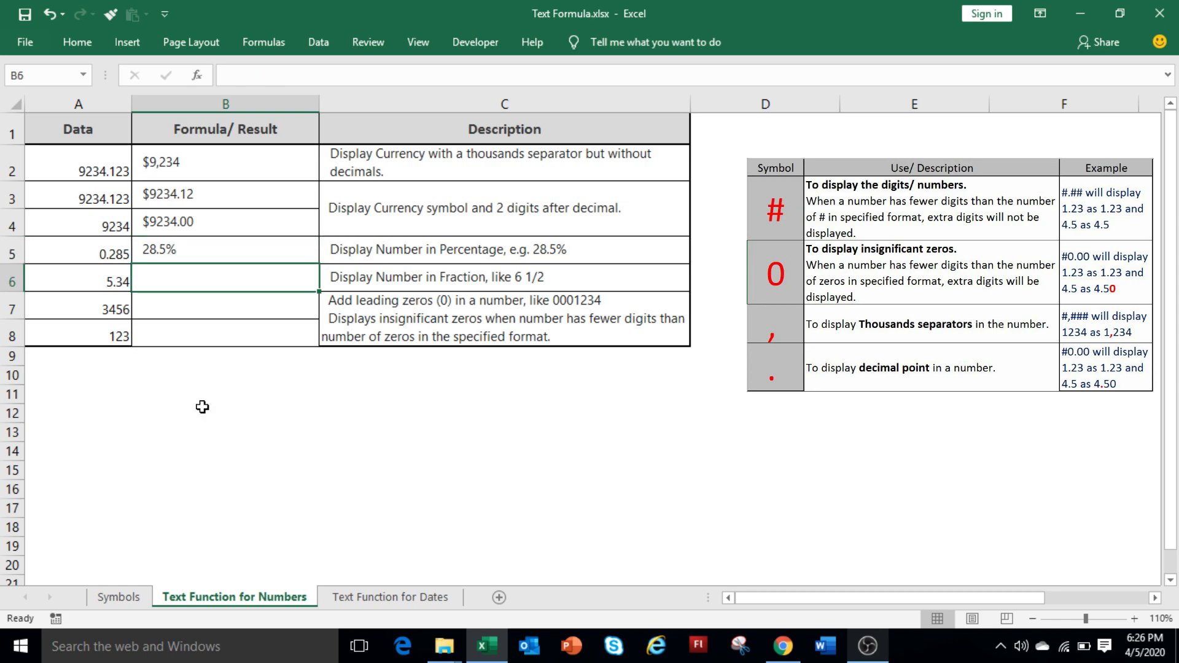
type("=text(")
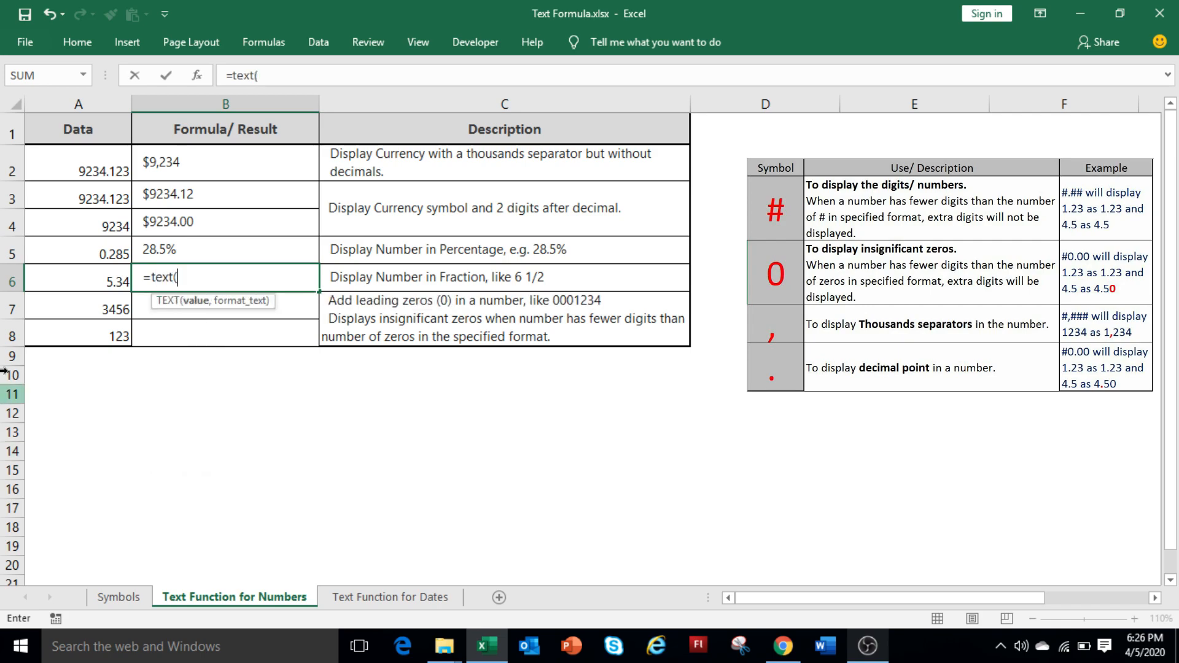
left_click(87, 280)
type(",")
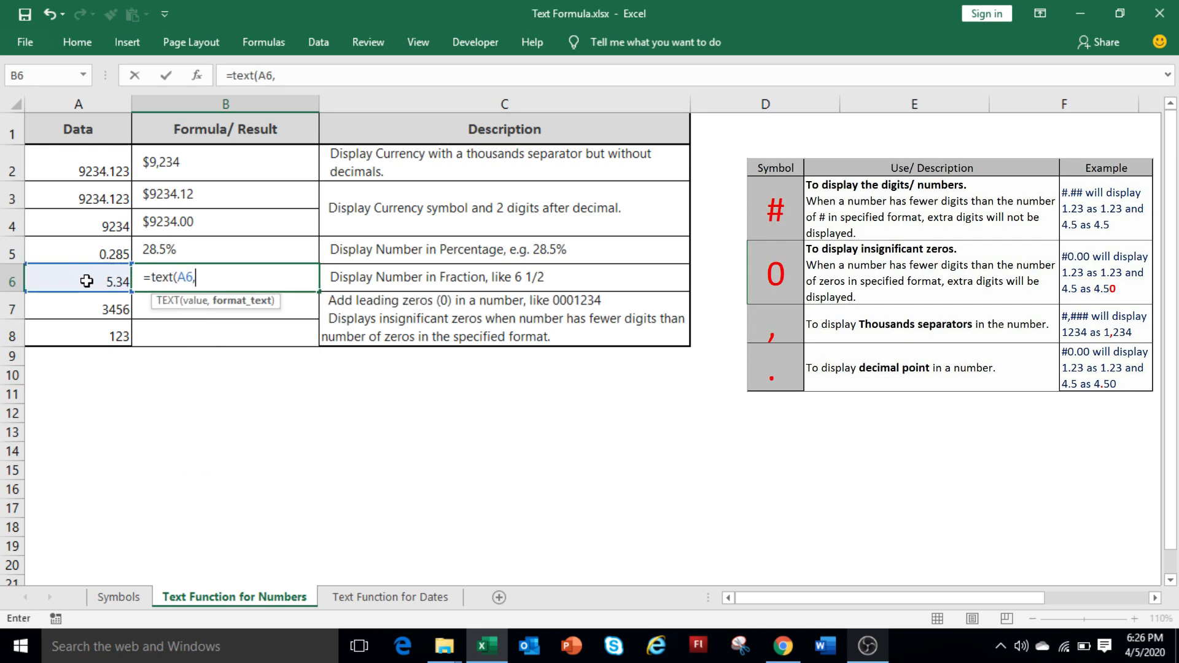
type("\"# ?/?\")")
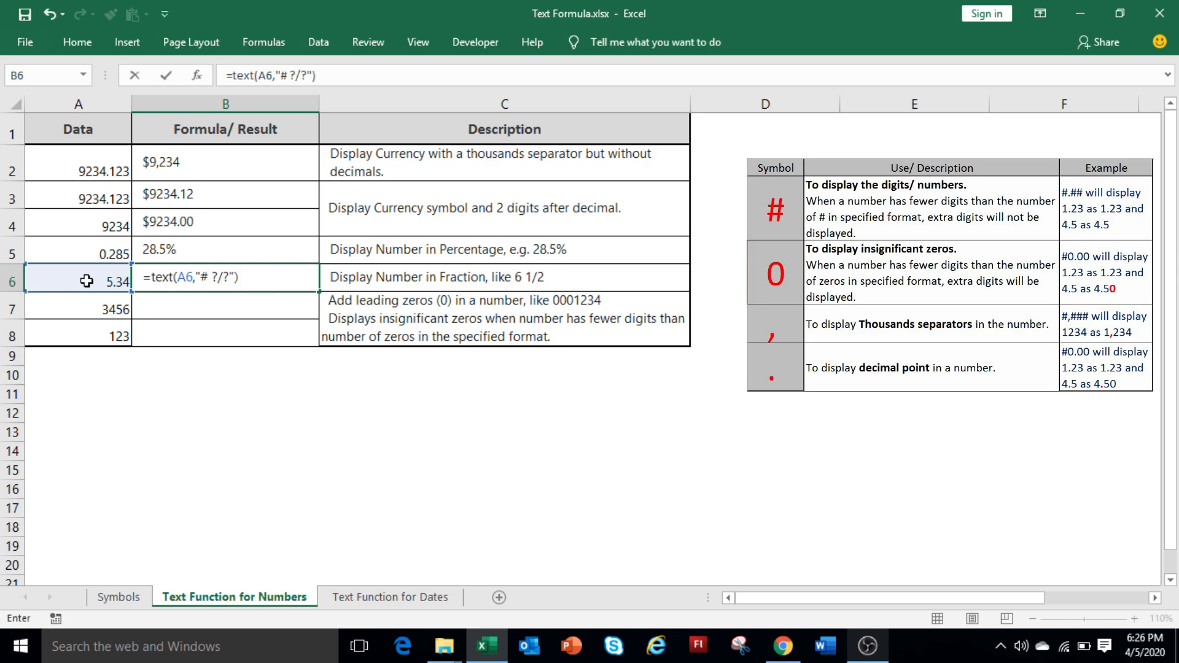
key("Return")
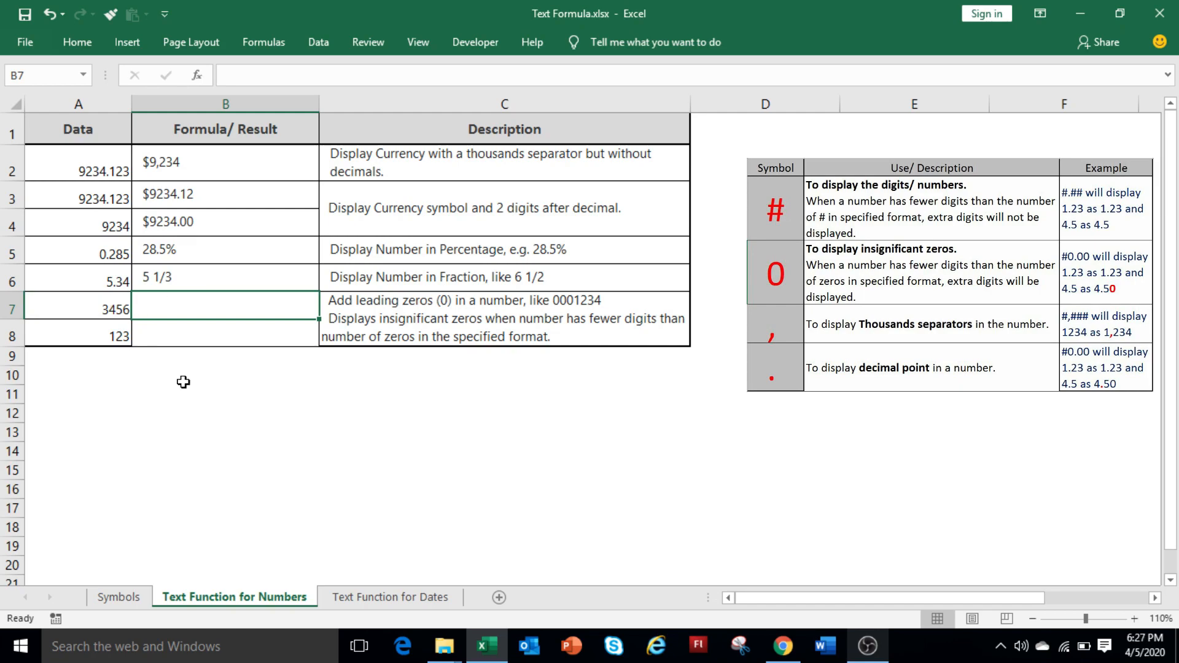
Enter =TEXT(A7,"0000000") in cell B7 to pad the number with leading zeros to seven digits.
type("=text(")
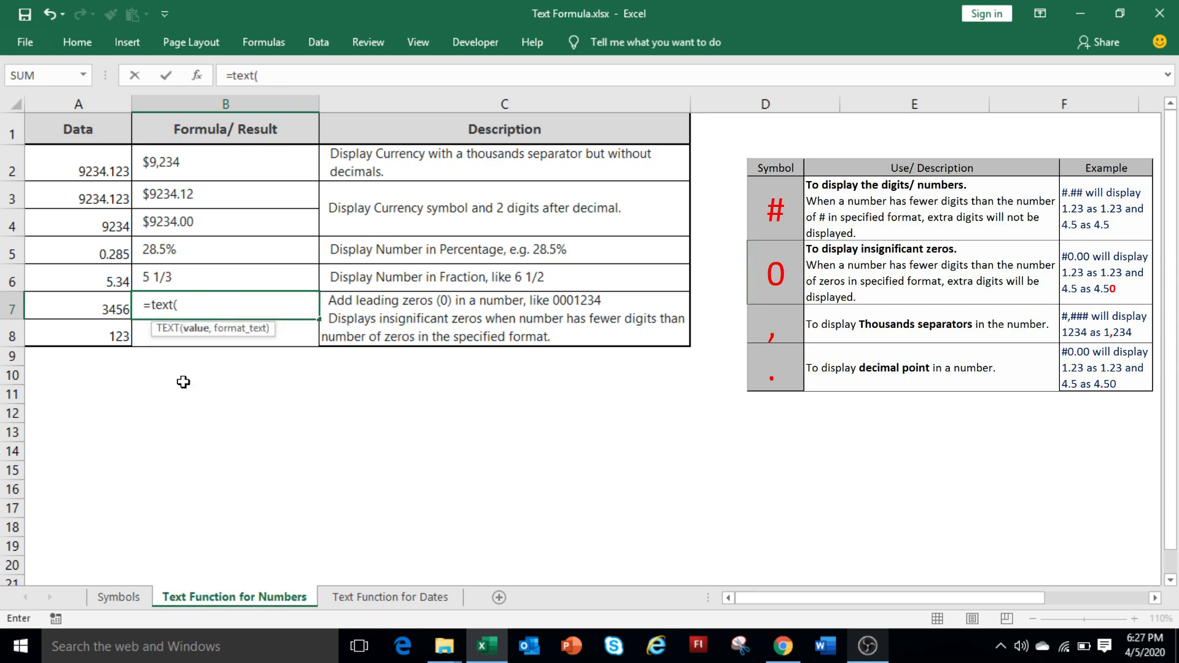
left_click(87, 302)
type(",\"0000")
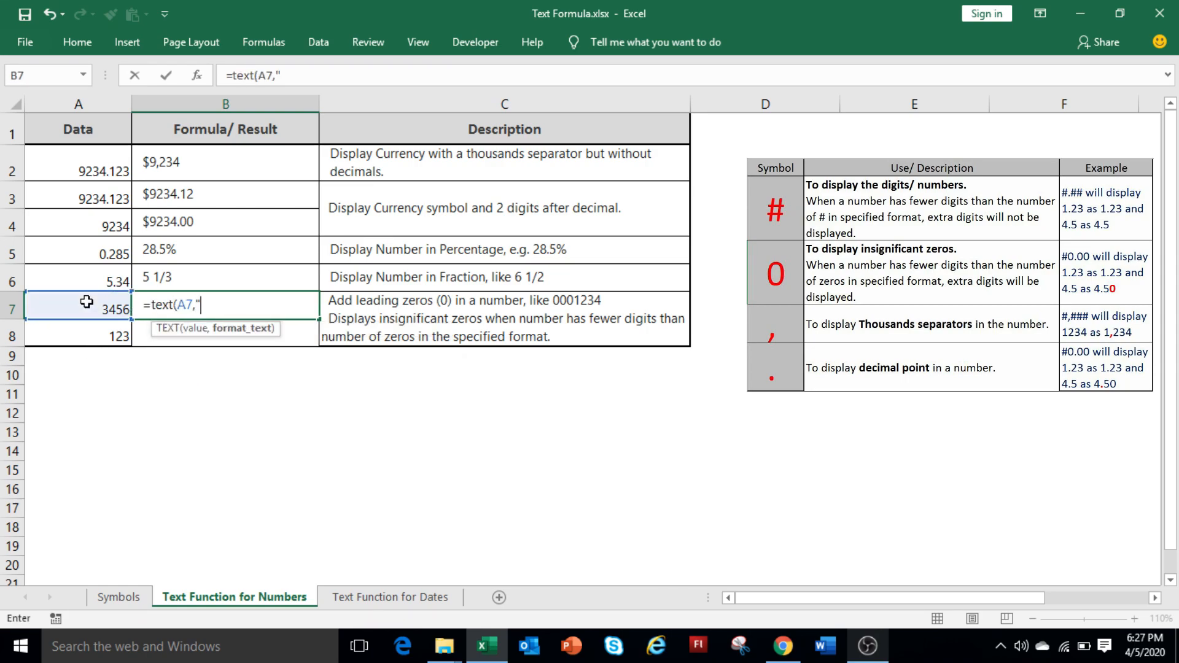
type("000\"")
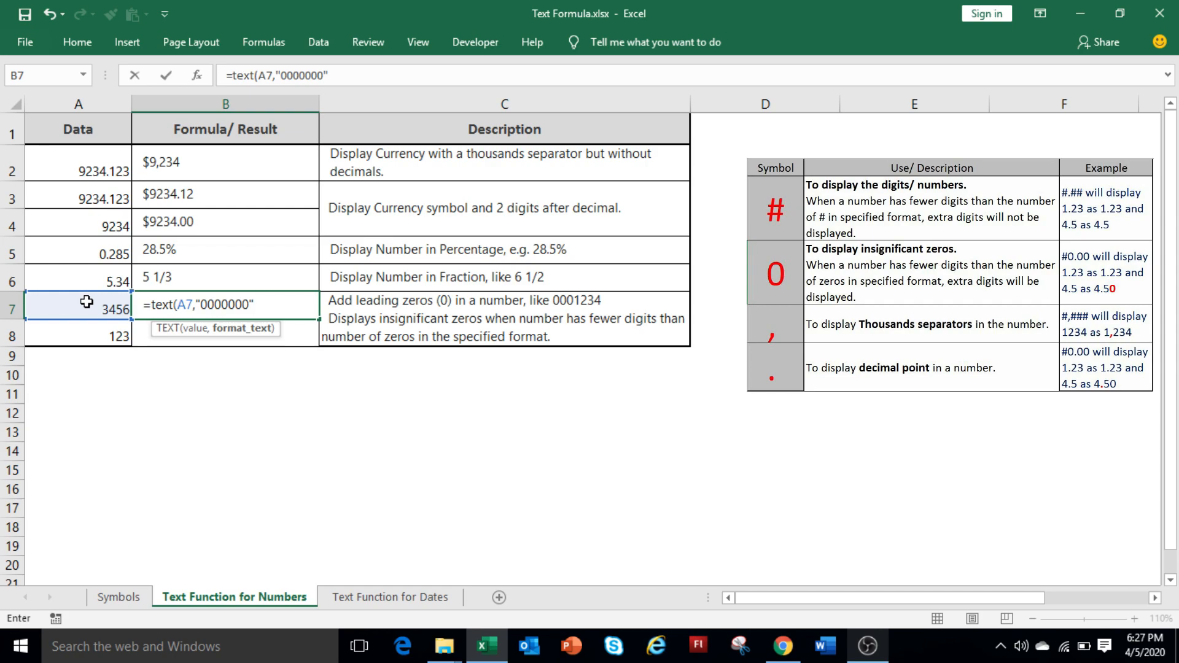
key("Return")
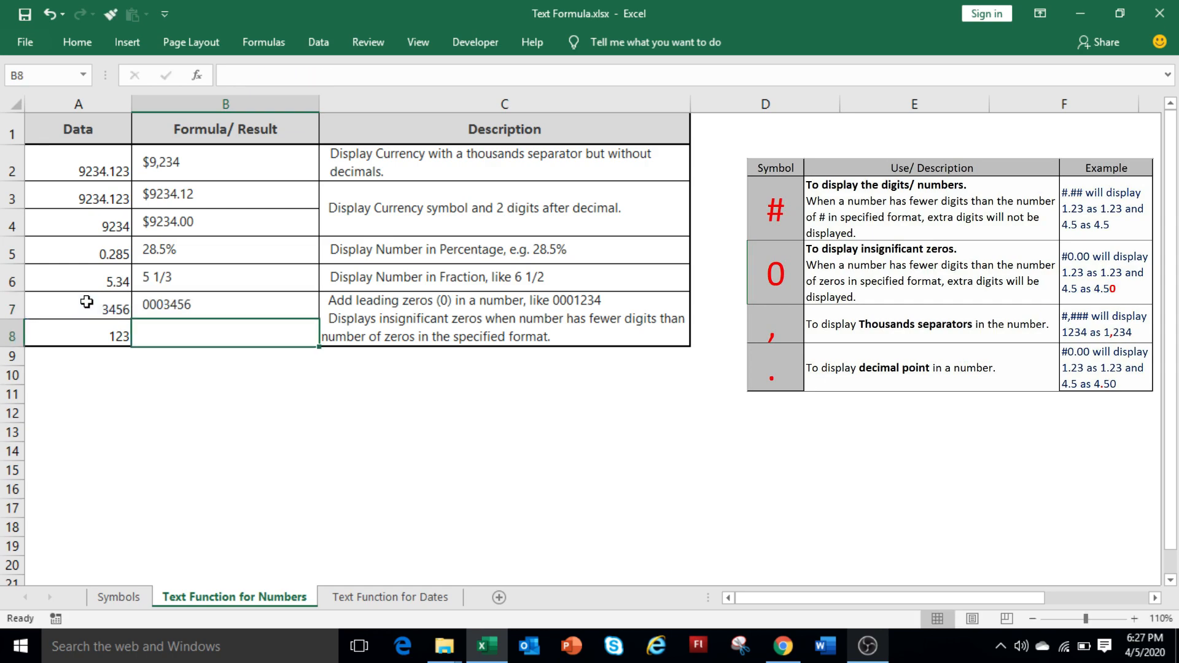
Copy the leading-zeros formula from cell B7 into cell B8.
key("Up")
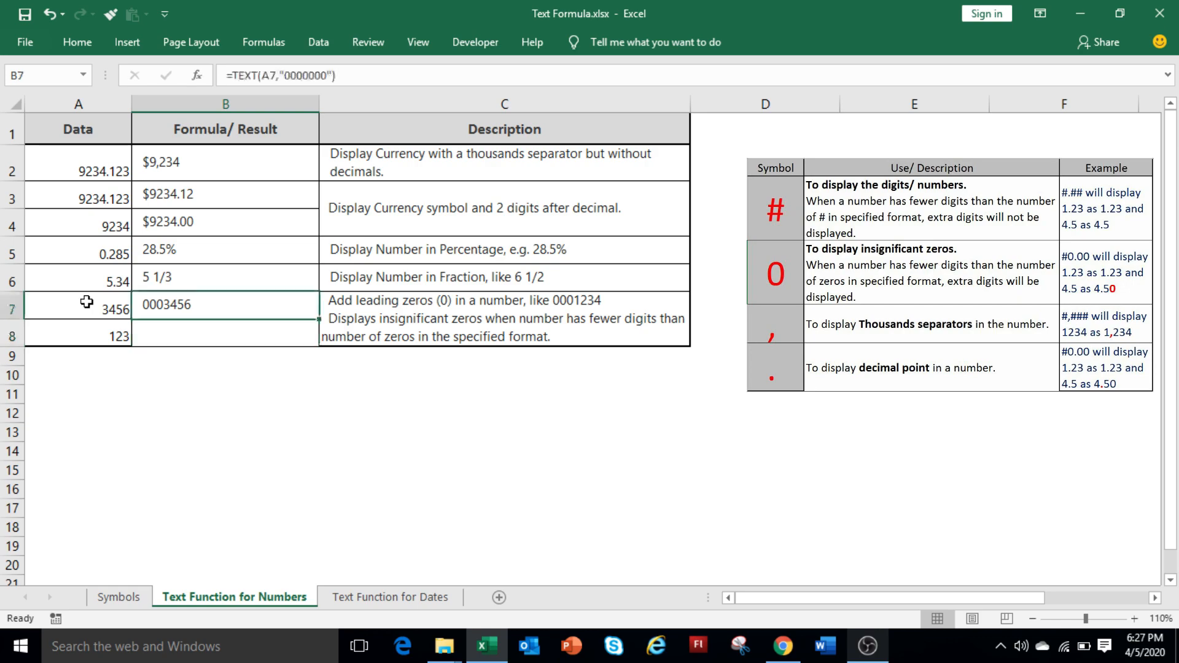
key("ctrl+c")
key("Down")
key("Return")
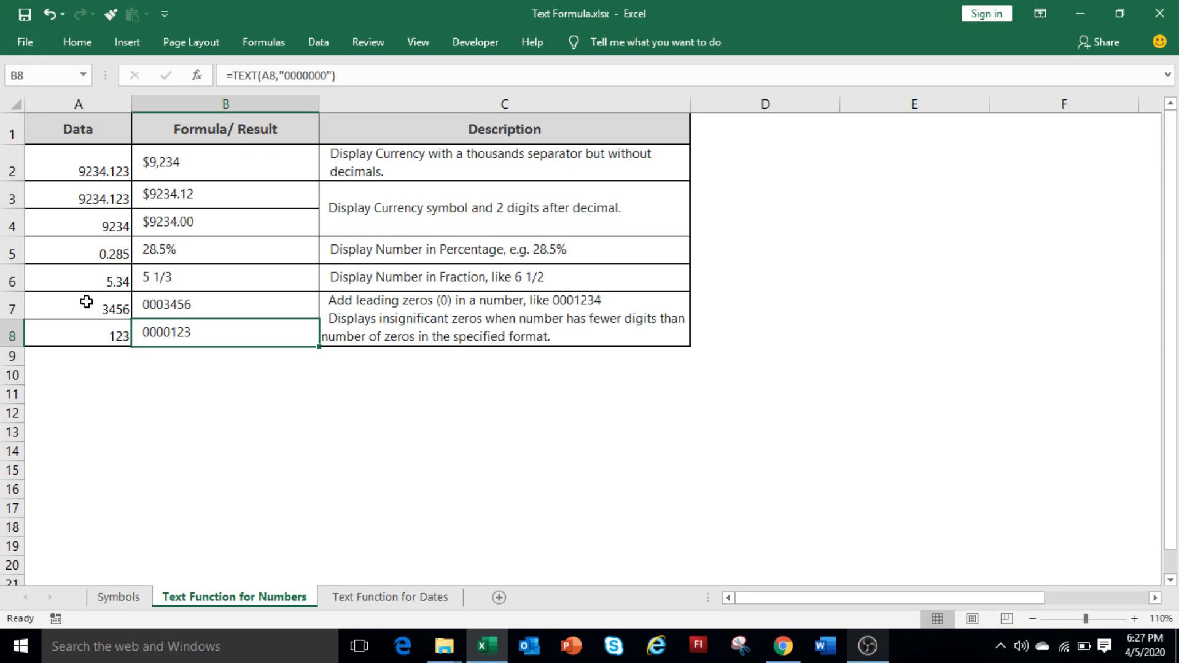
On the Text Function for Dates sheet, enter =TEXT(A2,"MM/DD/YY") in cell B2 to format the date as MM/DD/YY.
key("ctrl+Page_Down")
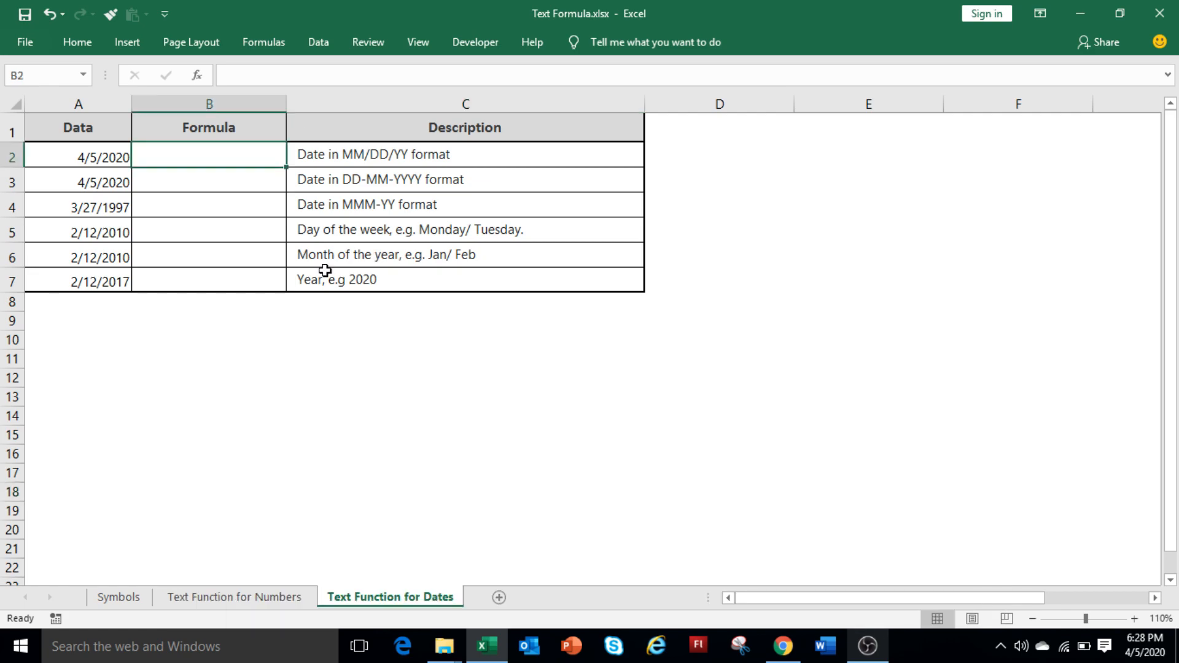
type("=text(")
key("Left")
type(",")
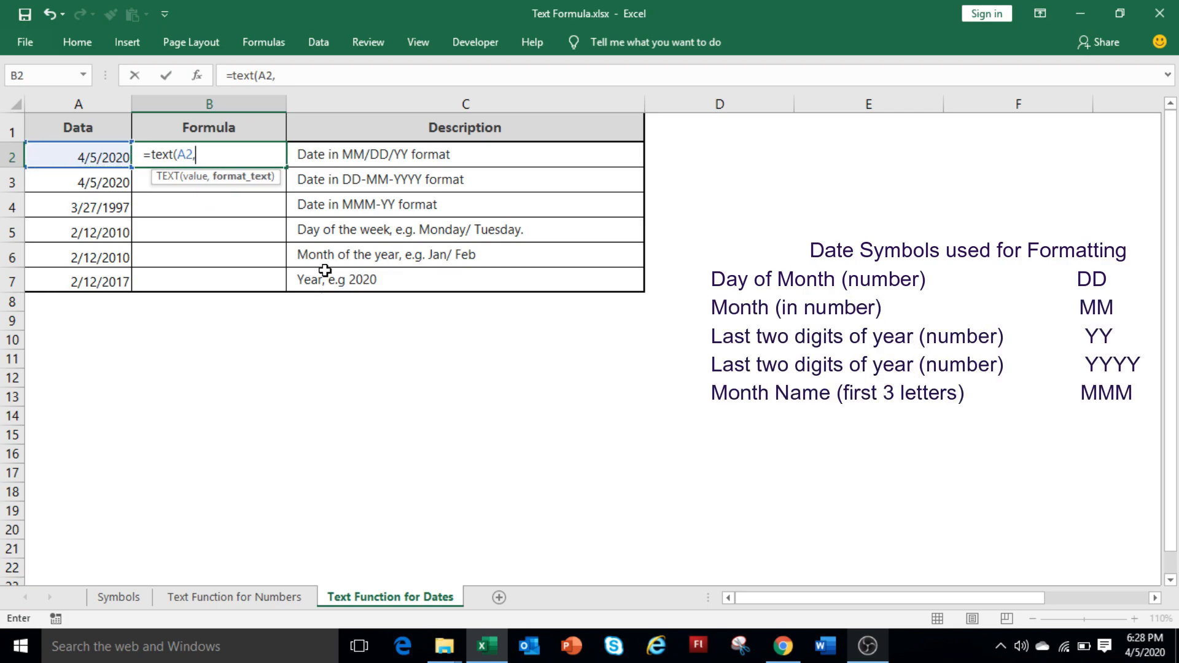
type("\"")
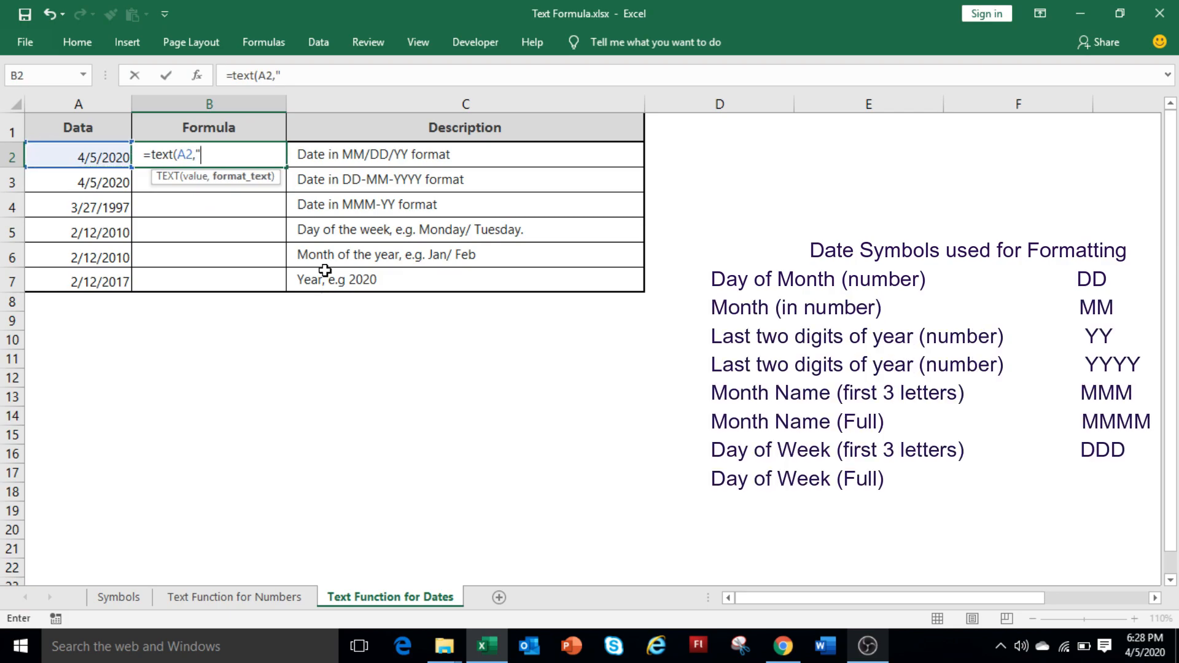
type("M")
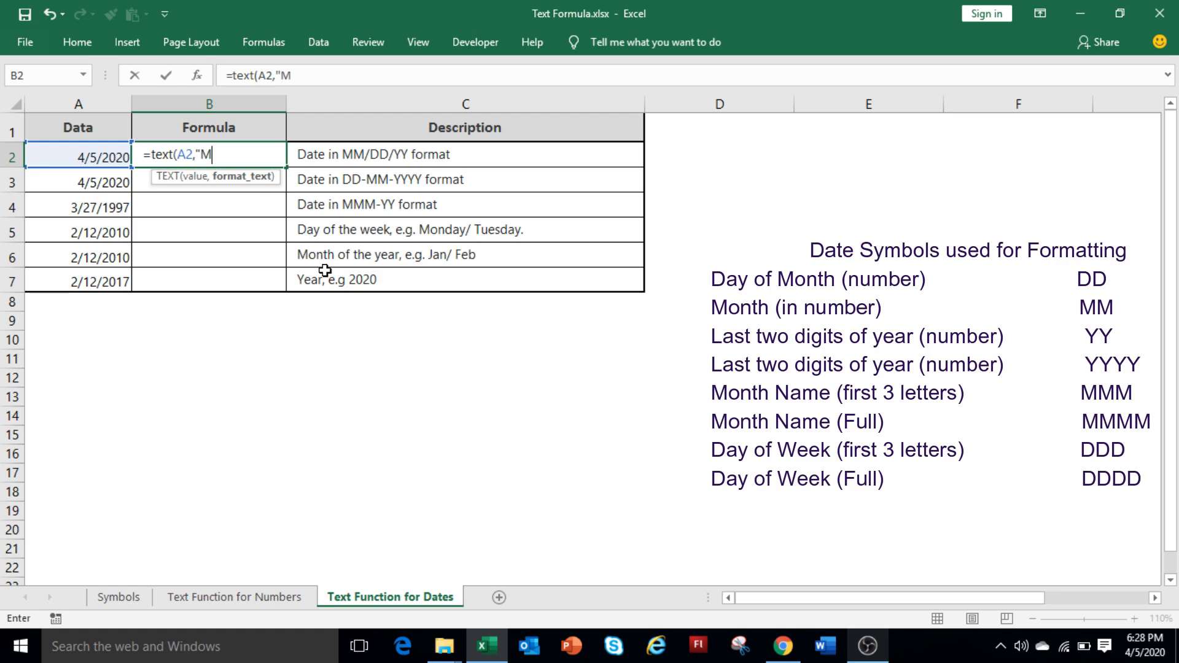
type("M/DD/YY\")")
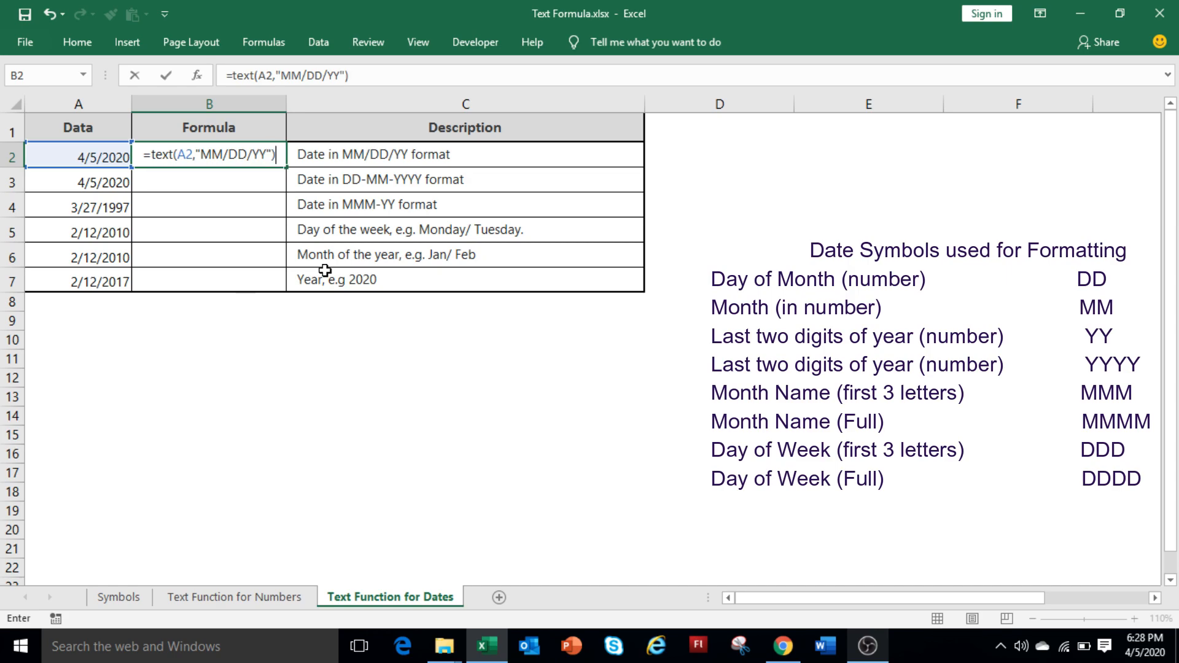
key("Return")
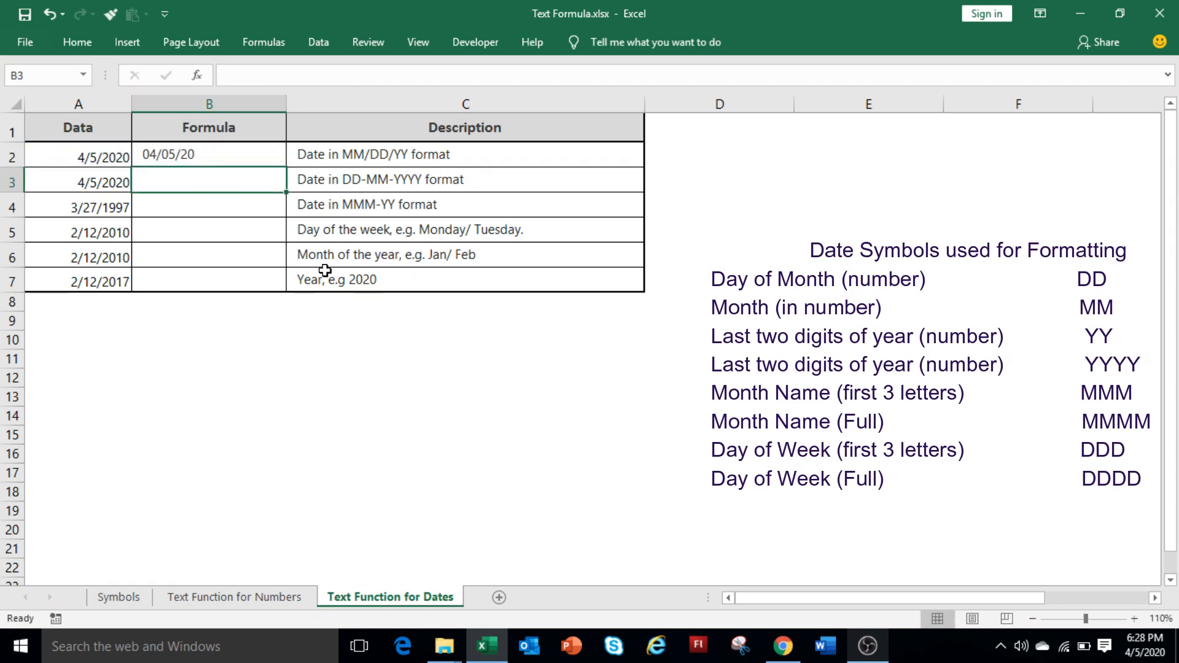
Enter =TEXT(A3,"DD-MM-YYYY") in cell B3 to show the date in DD-MM-YYYY format.
type("=text")
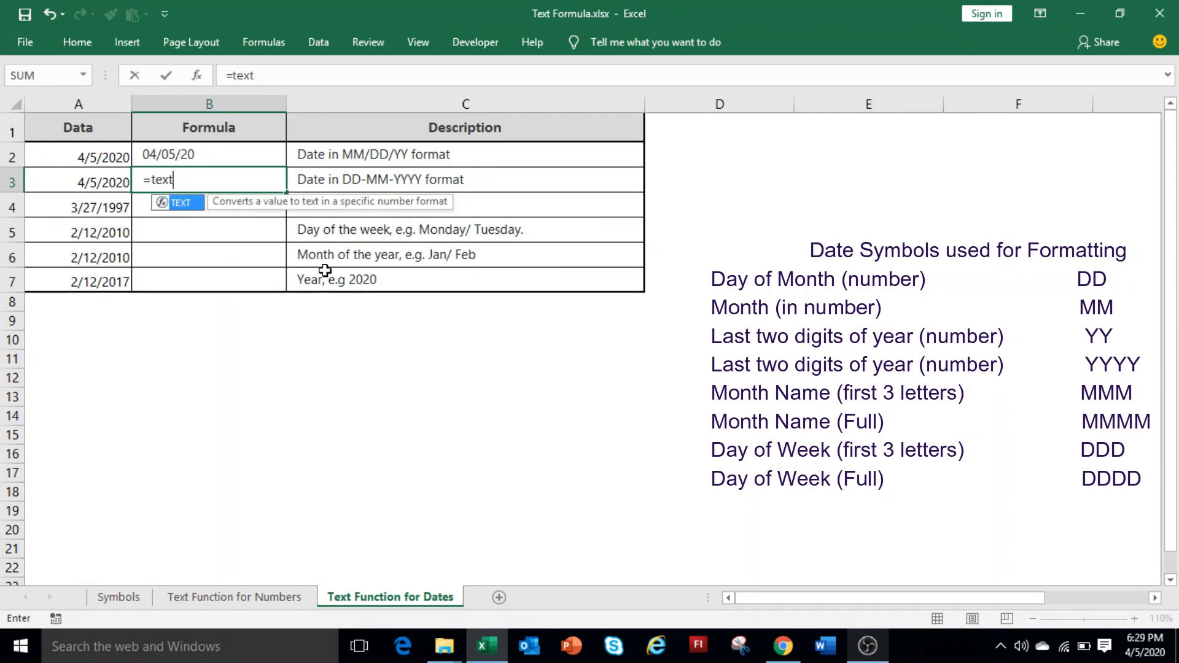
type("(")
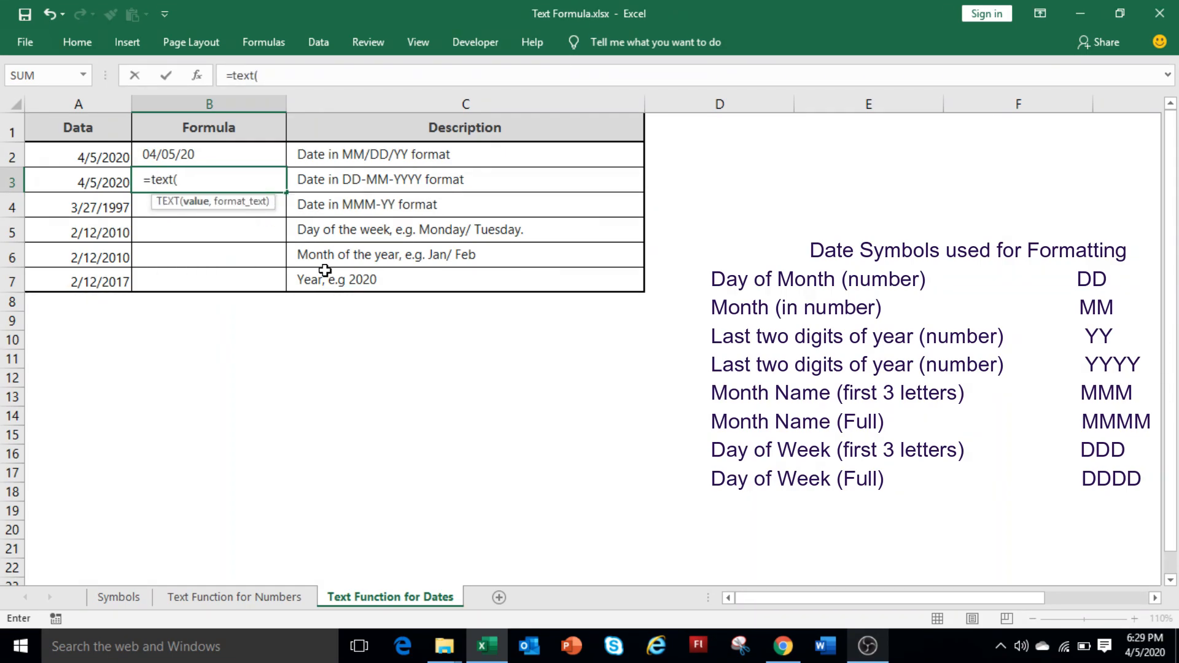
left_click(87, 182)
type(",")
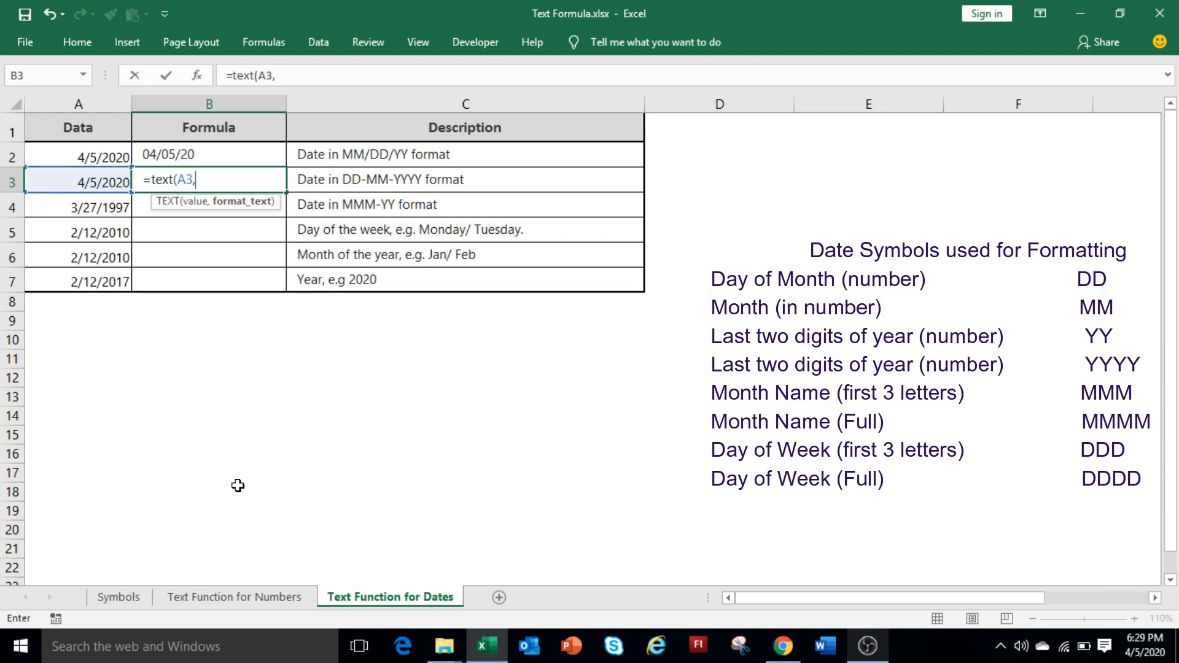
type("\"DD-MM-YYYY\")")
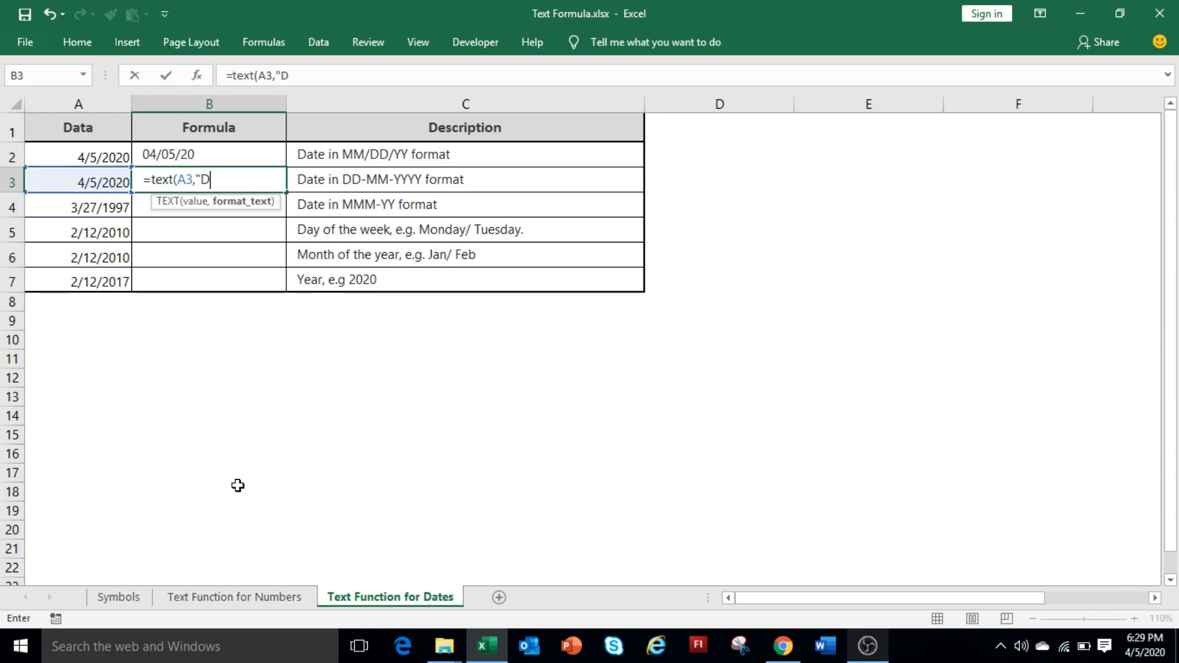
key("Return")
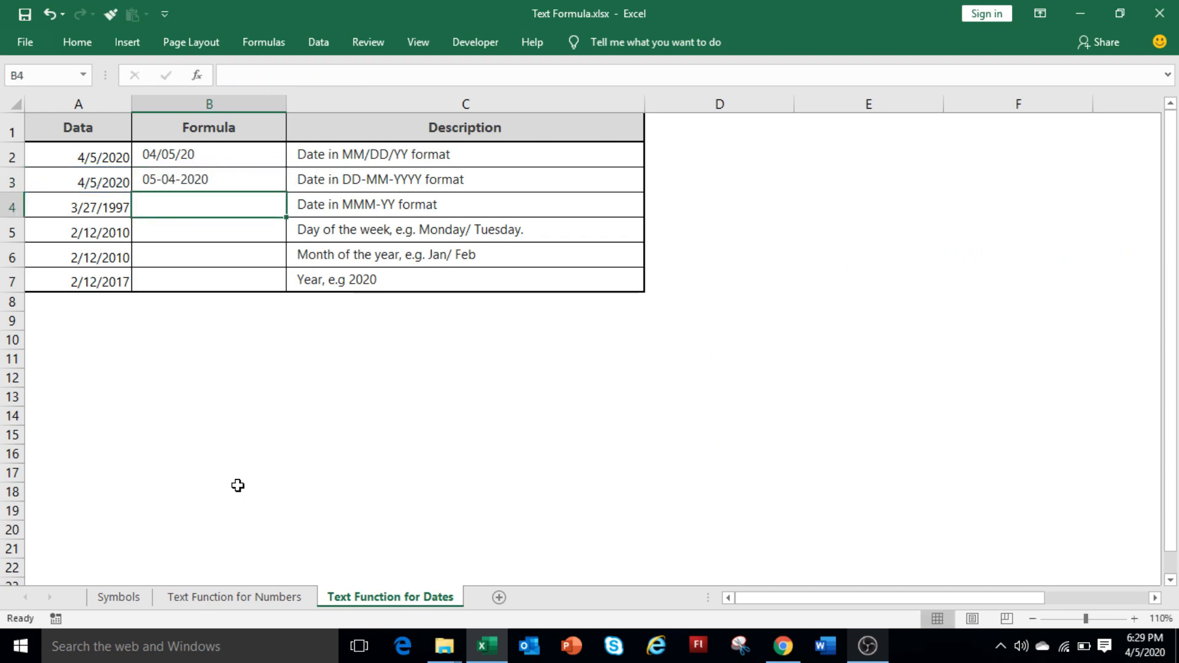
Enter =TEXT(A4,"MMM-YY") in cell B4 to show the date as abbreviated month and two-digit year.
double_click(342, 179)
left_click_drag(342, 179, 421, 179)
type("=text(")
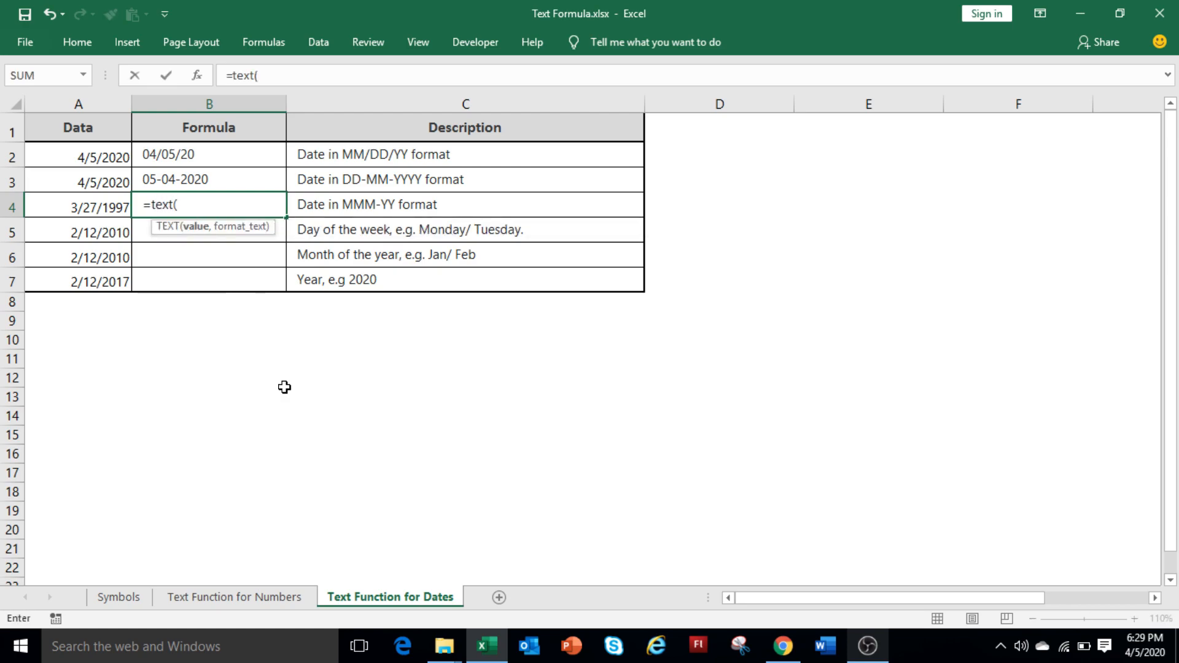
left_click(79, 209)
type(",")
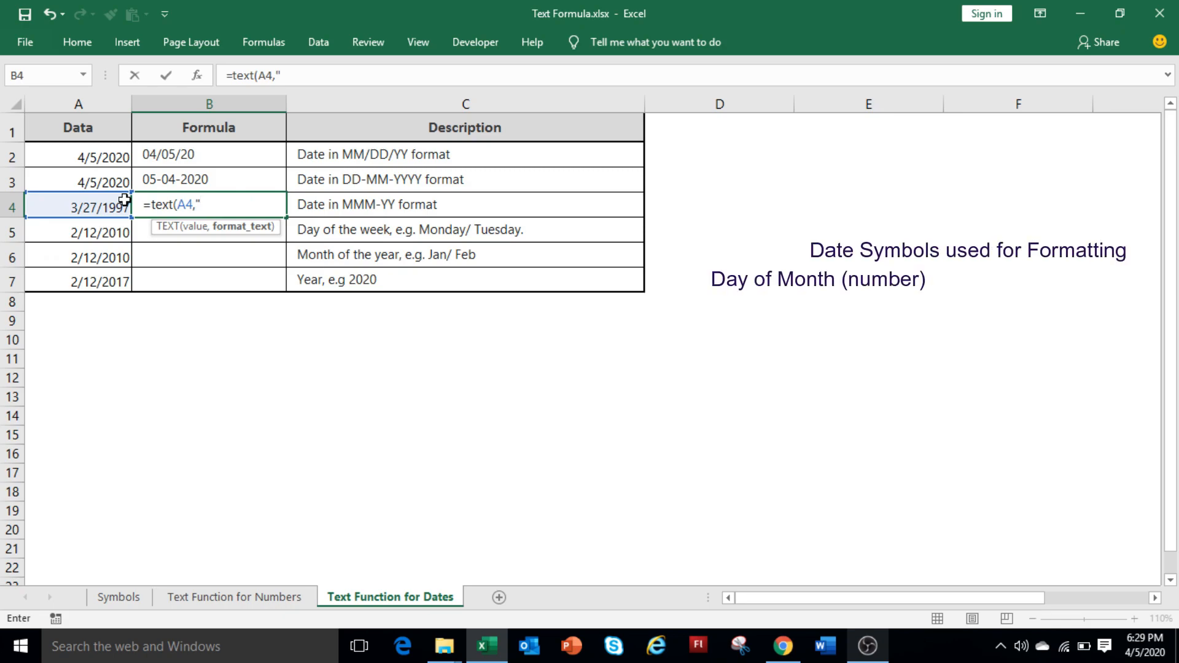
type("\"MMM-")
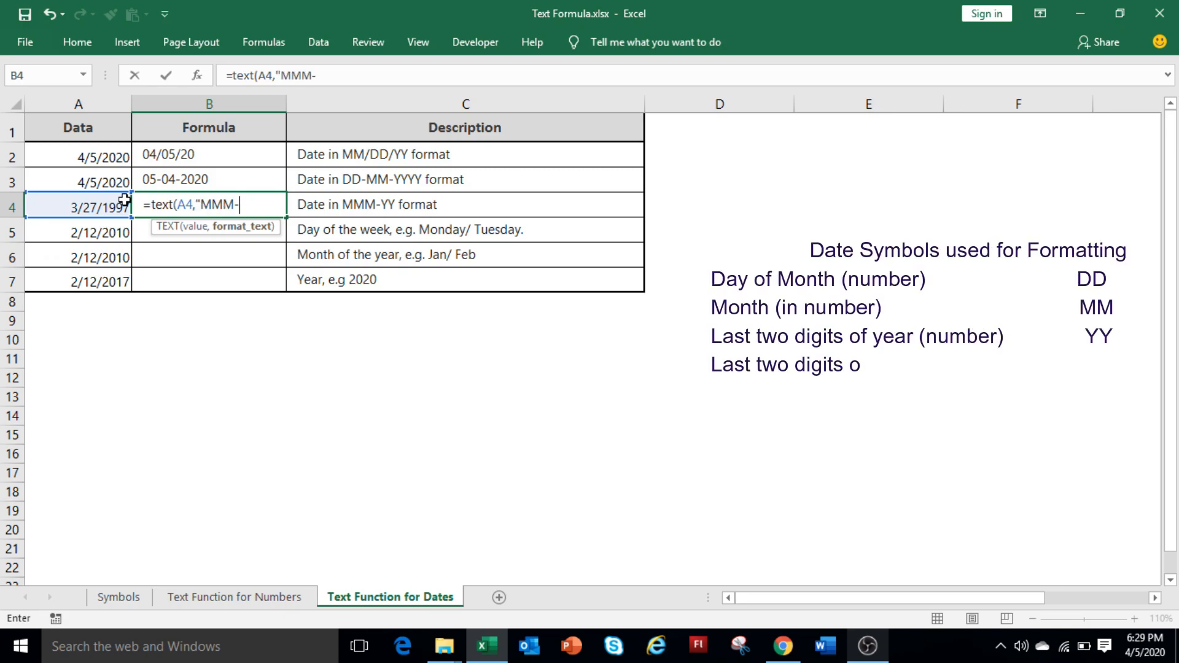
type("YY\")")
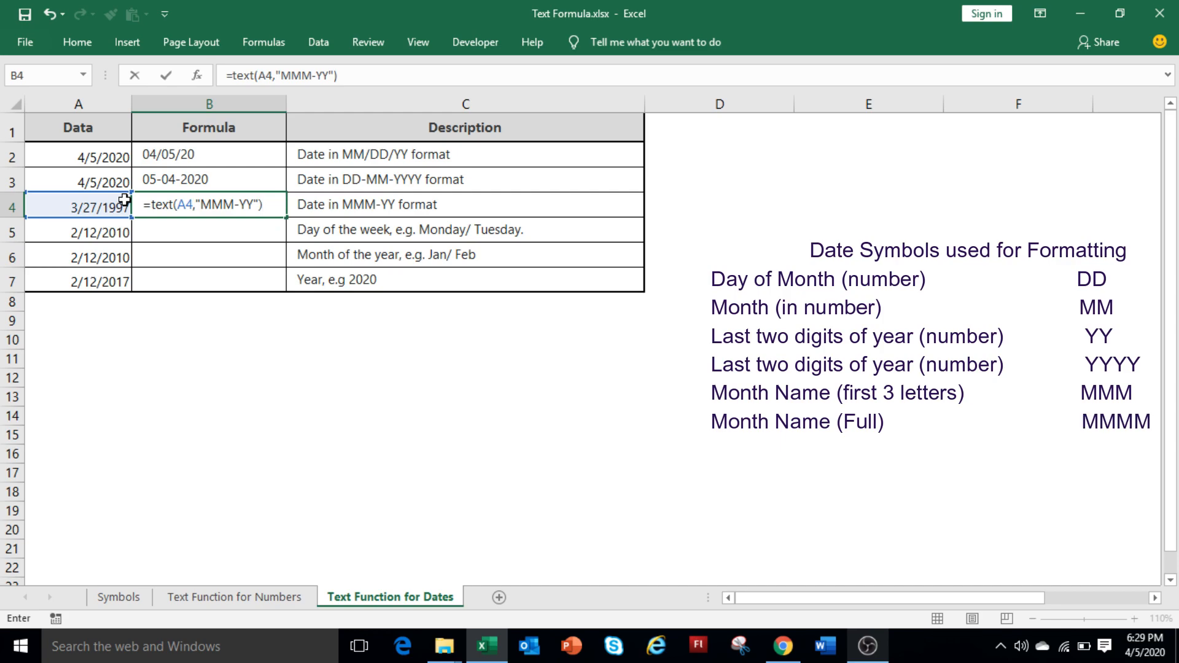
key("Return")
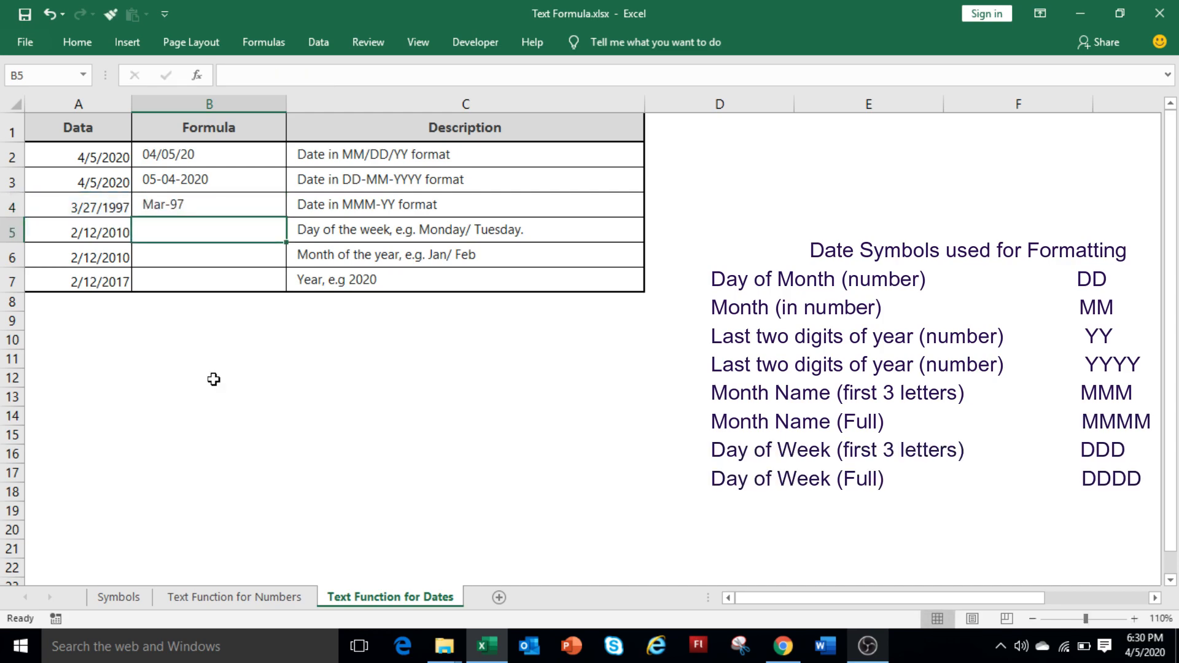
Enter =TEXT(A5,"DDDD") in cell B5 to show the full day of the week.
type("=tex")
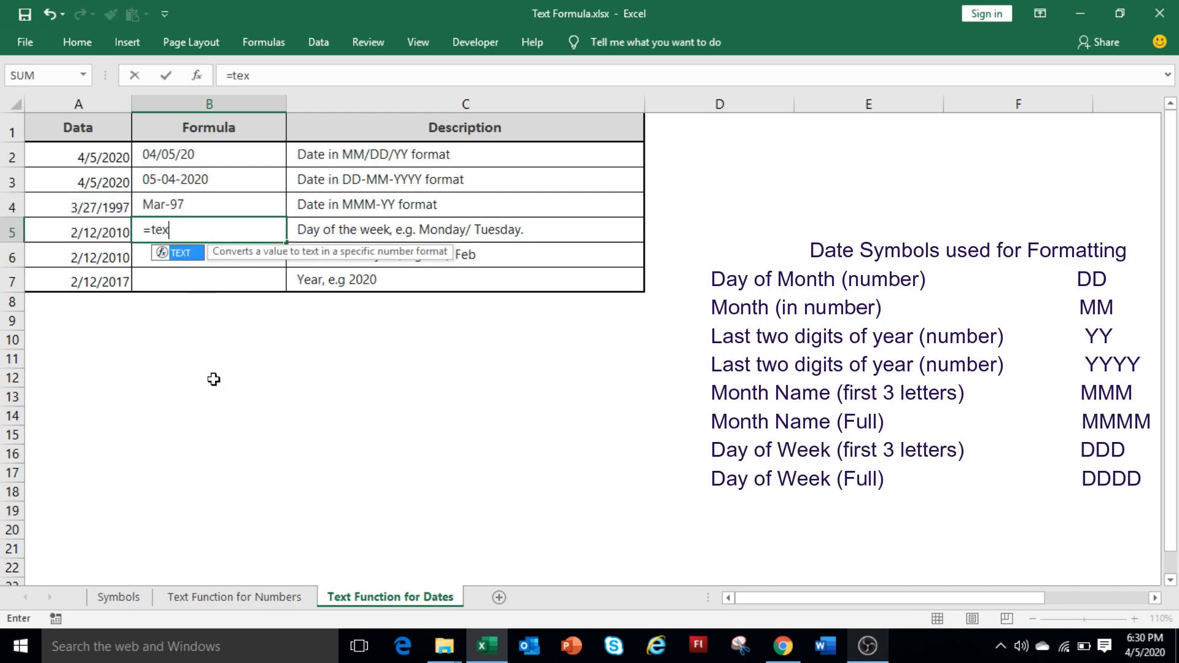
type("t(")
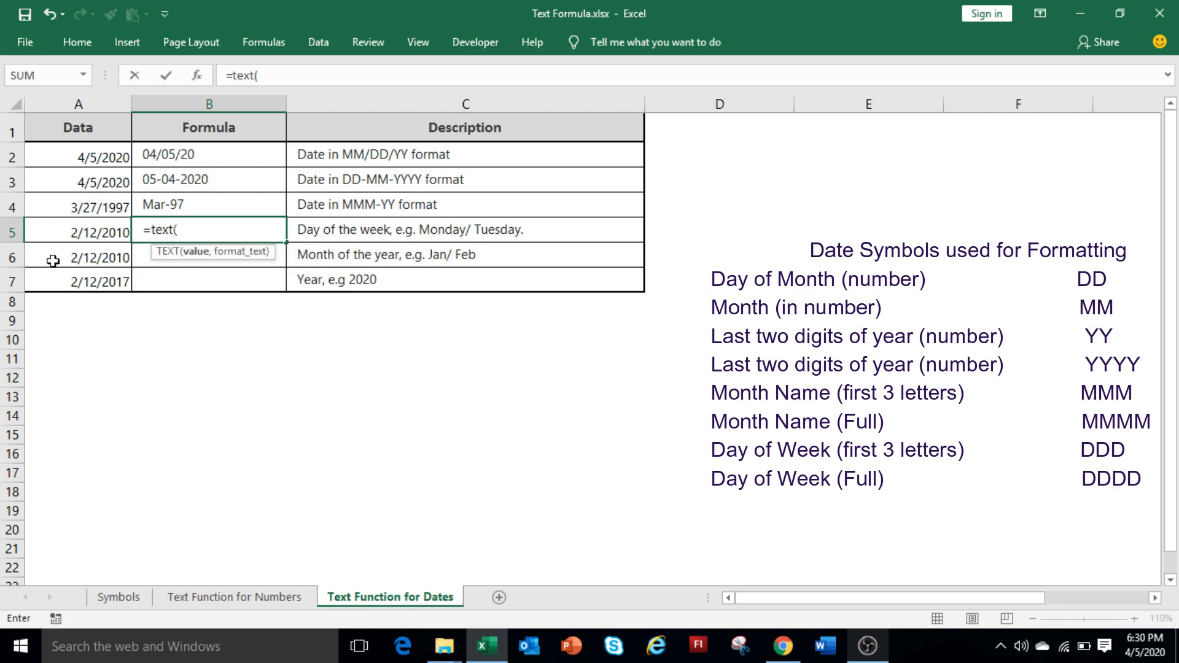
left_click(101, 230)
type(",")
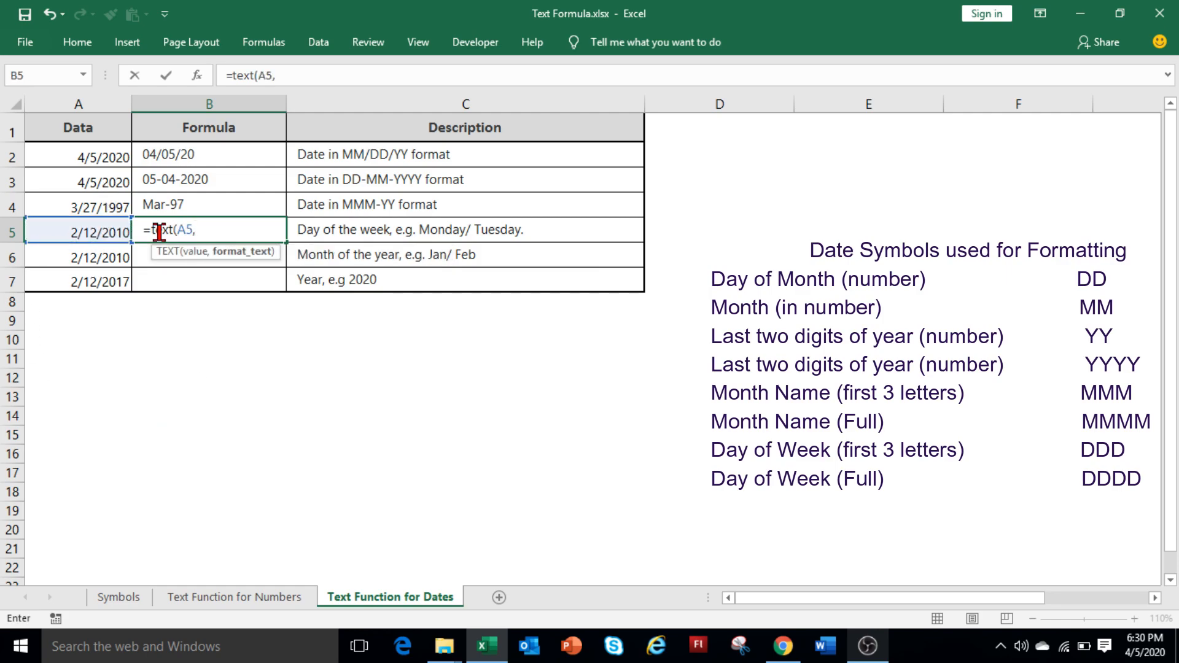
type("\"DDDD\")")
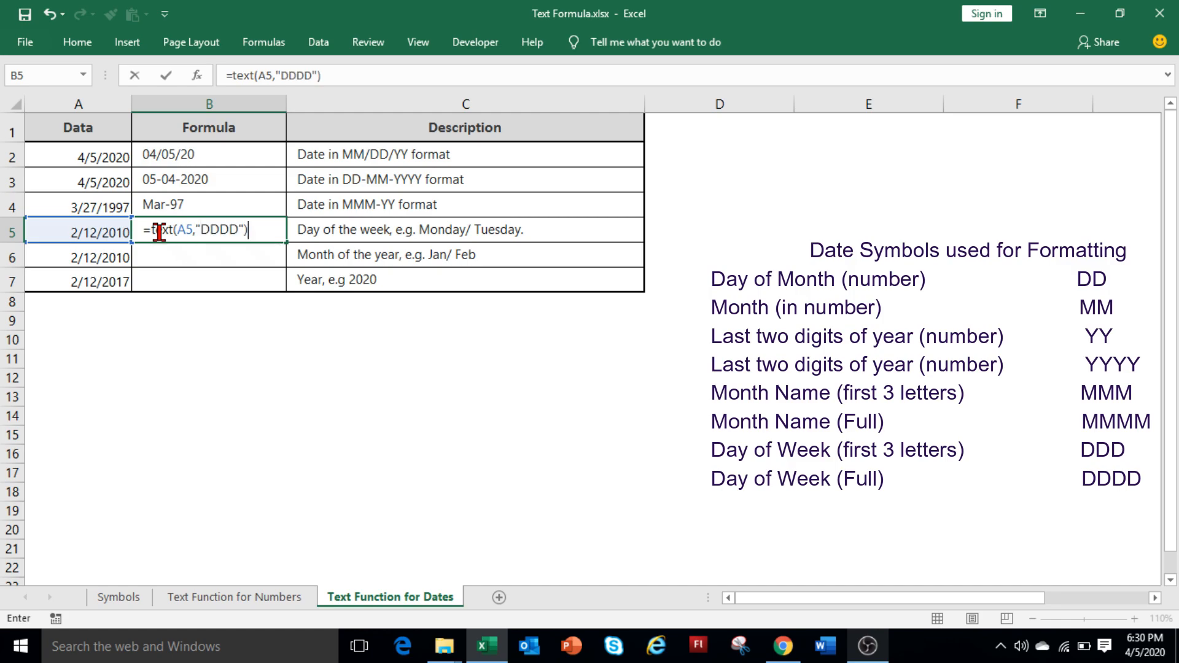
key("Return")
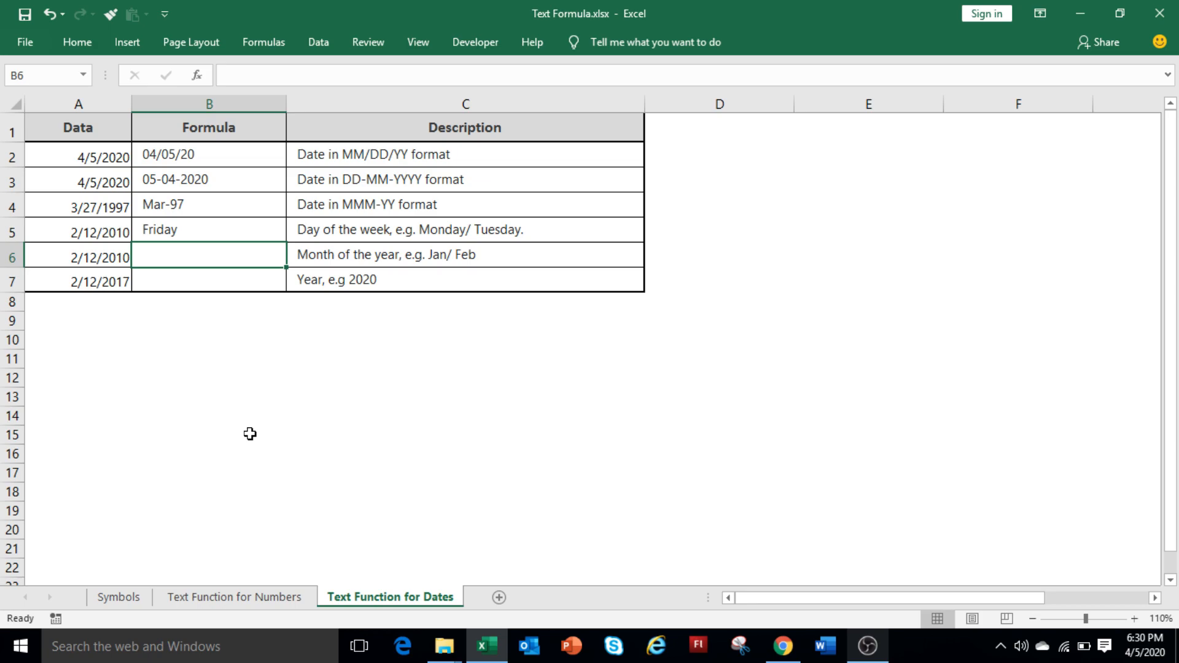
Enter =TEXT(A6,"MMM") in cell B6 to show the three-letter month name.
type("=text(")
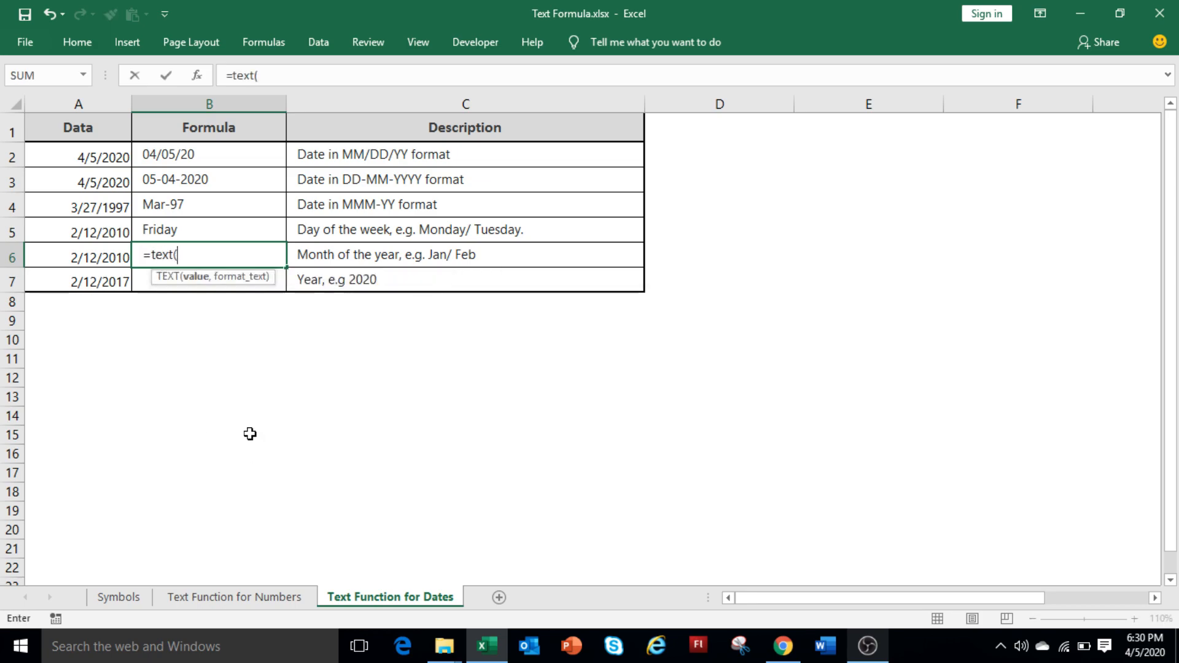
left_click(60, 255)
type(",\"")
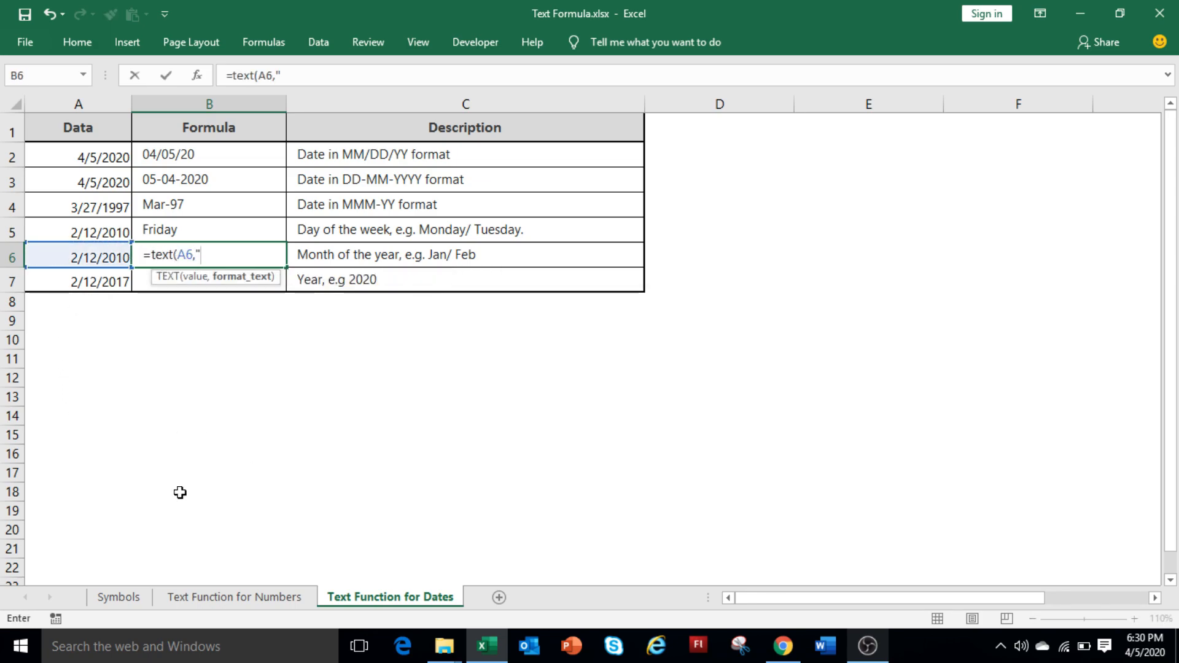
type("MMM")
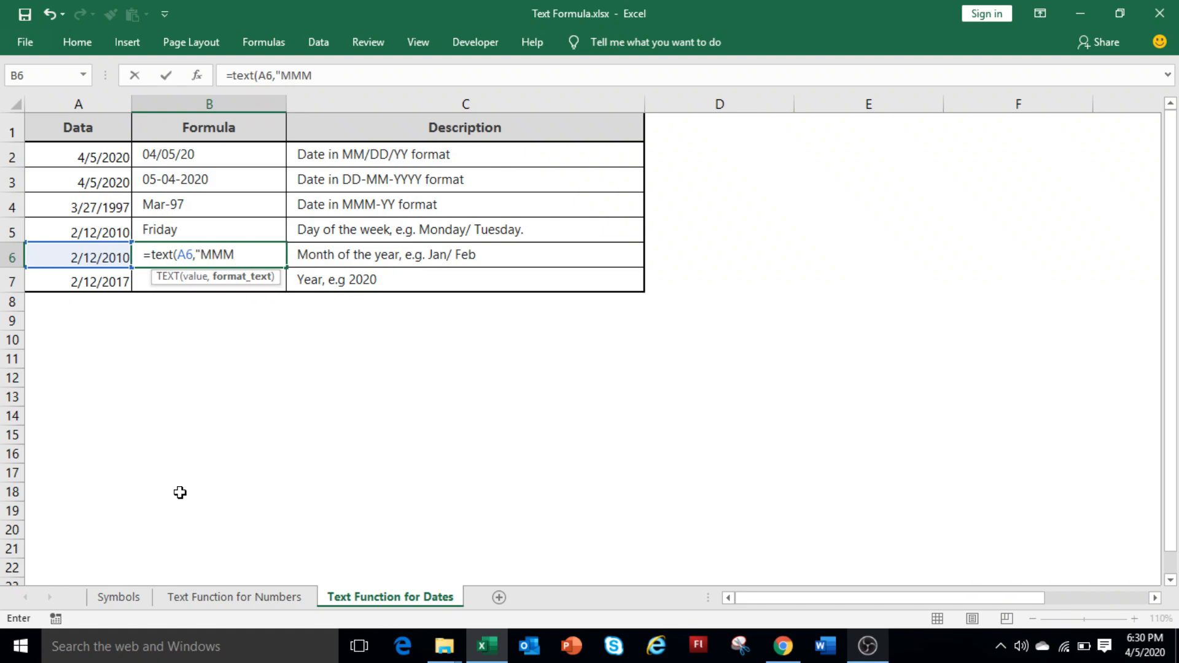
type("\")")
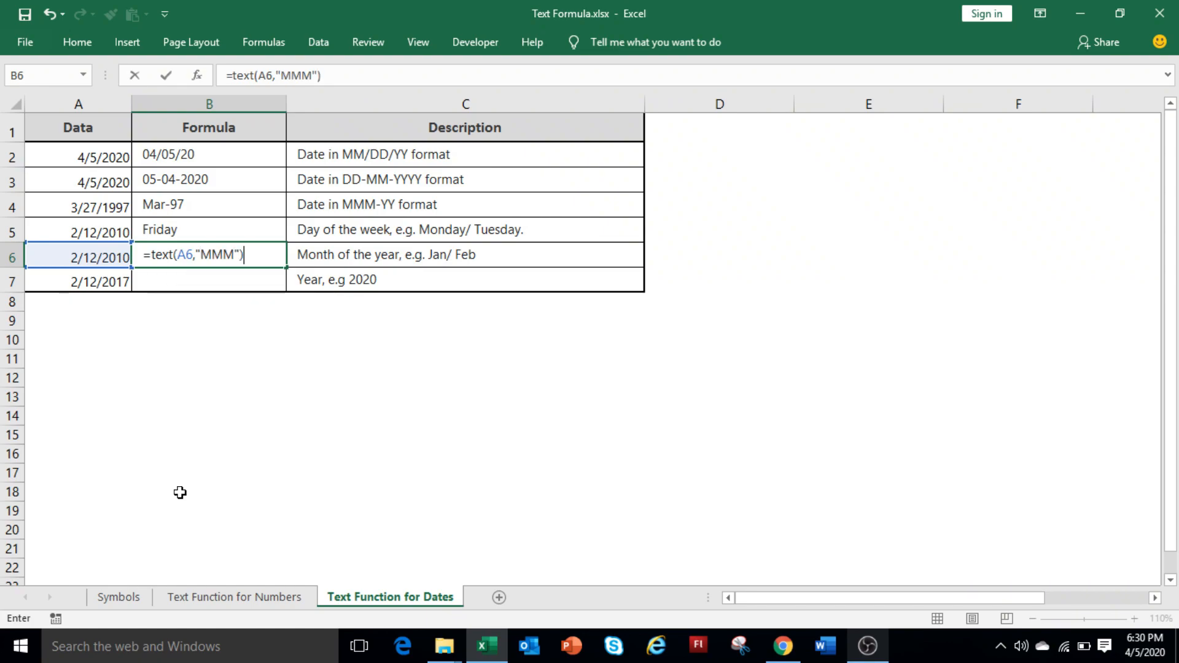
key("Return")
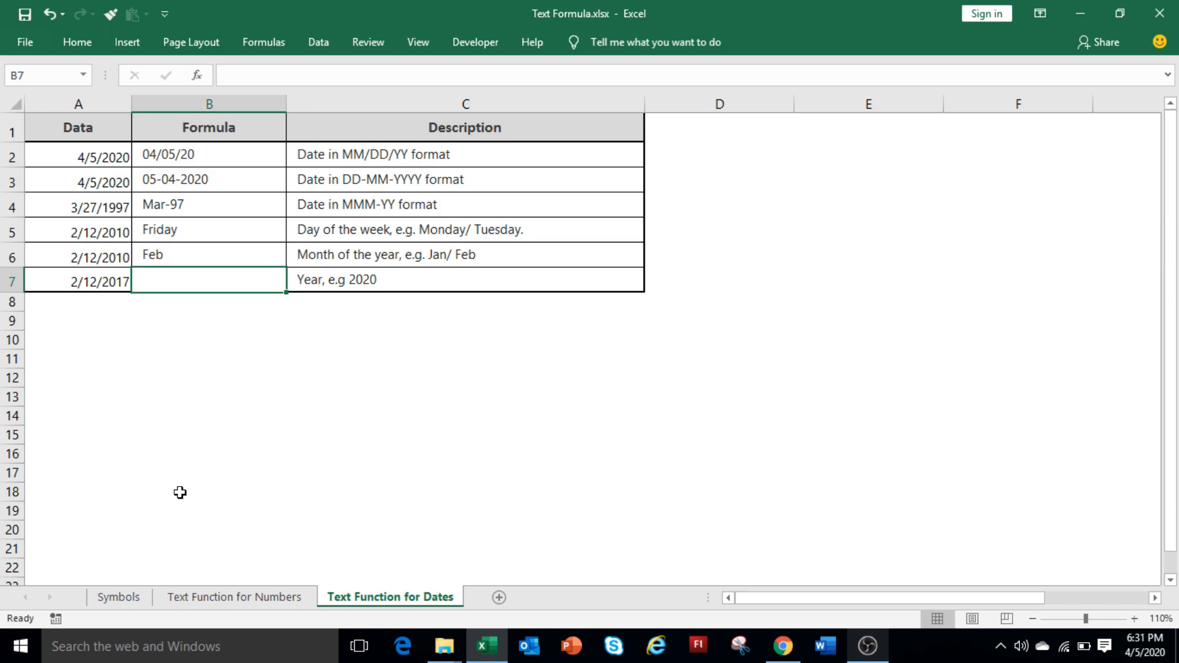
Change the format code in cell B6's formula to "MMMM" to show the full month name.
left_click(164, 254)
left_click(316, 75)
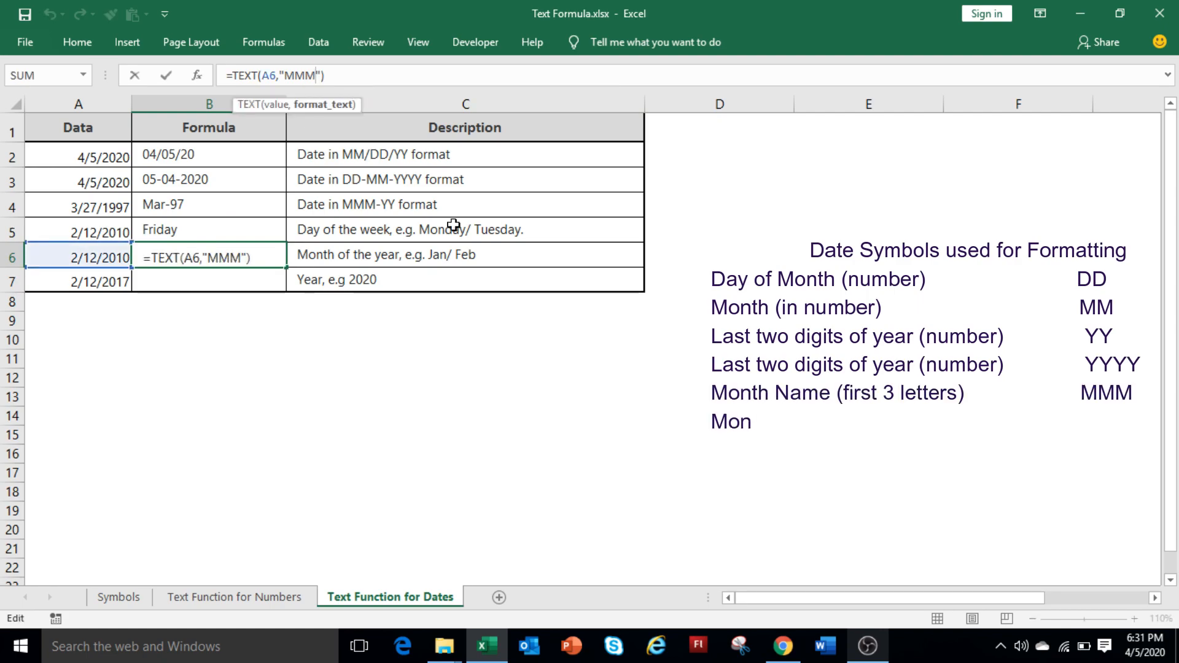
type("M")
key("Return")
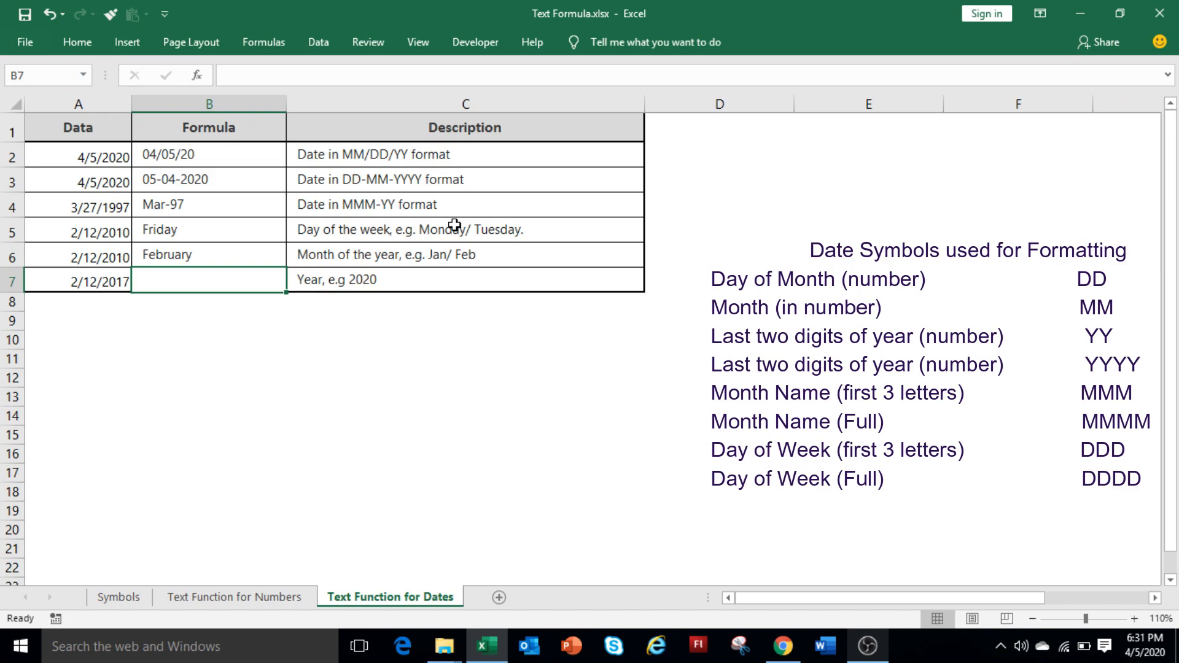
Enter =TEXT(A7,"YYYY") in cell B7 to show the four-digit year of the date.
type("=text")
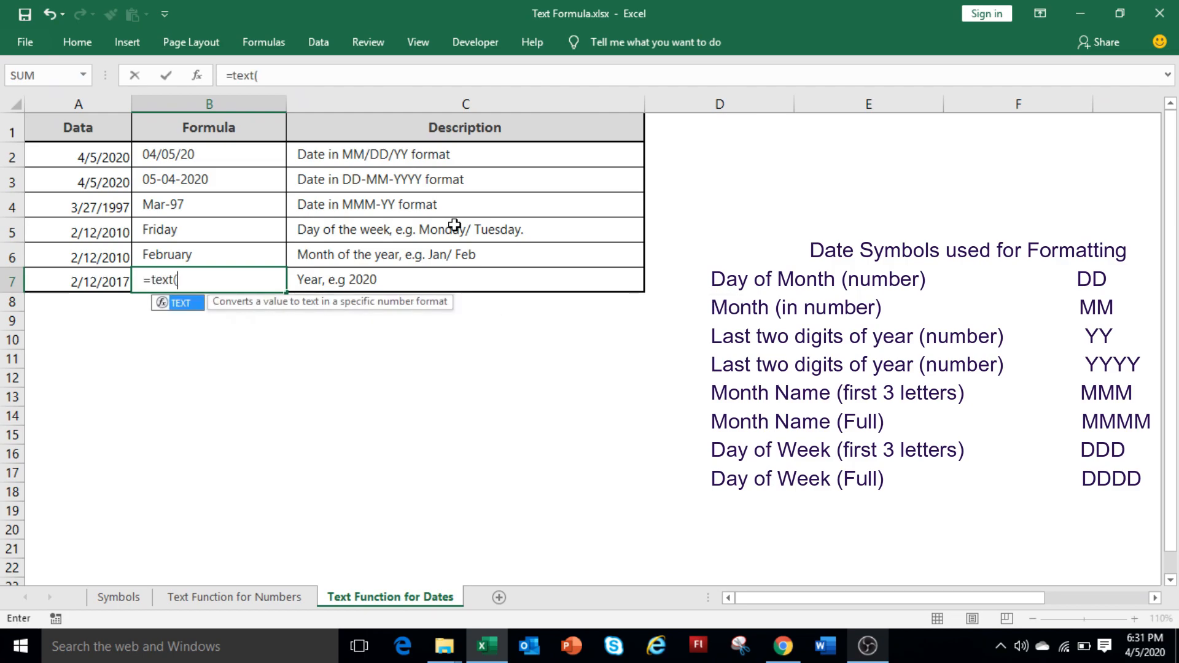
type("(")
key("Left")
type(",")
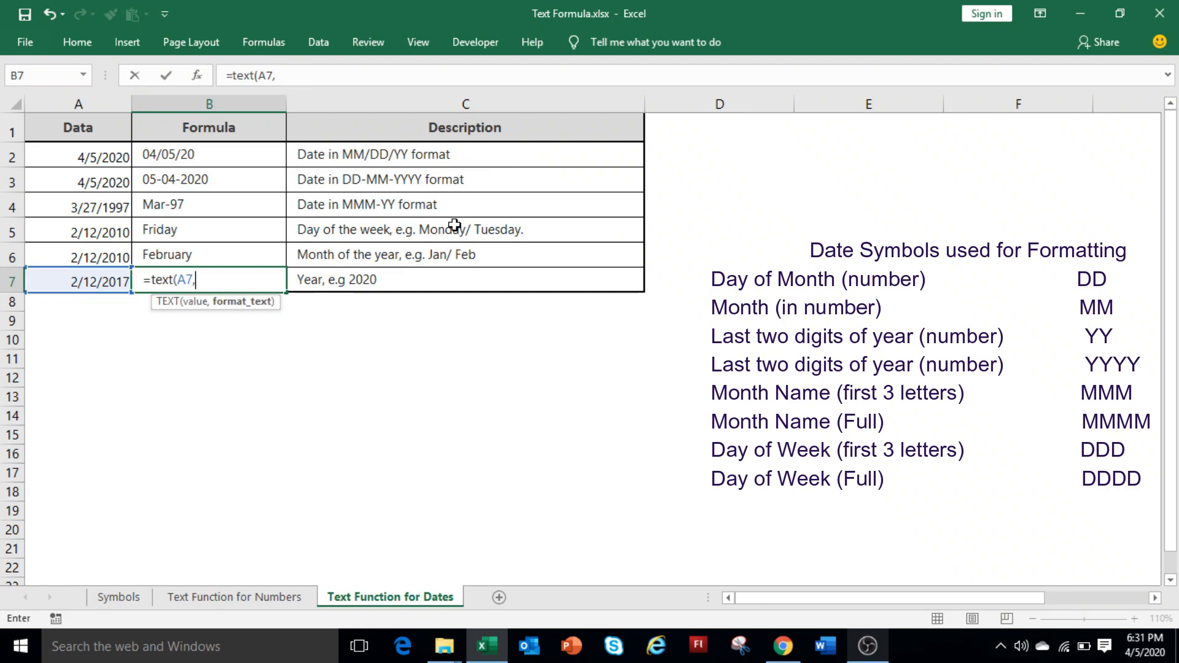
type("\"YYYY\")")
key("ctrl+Return")
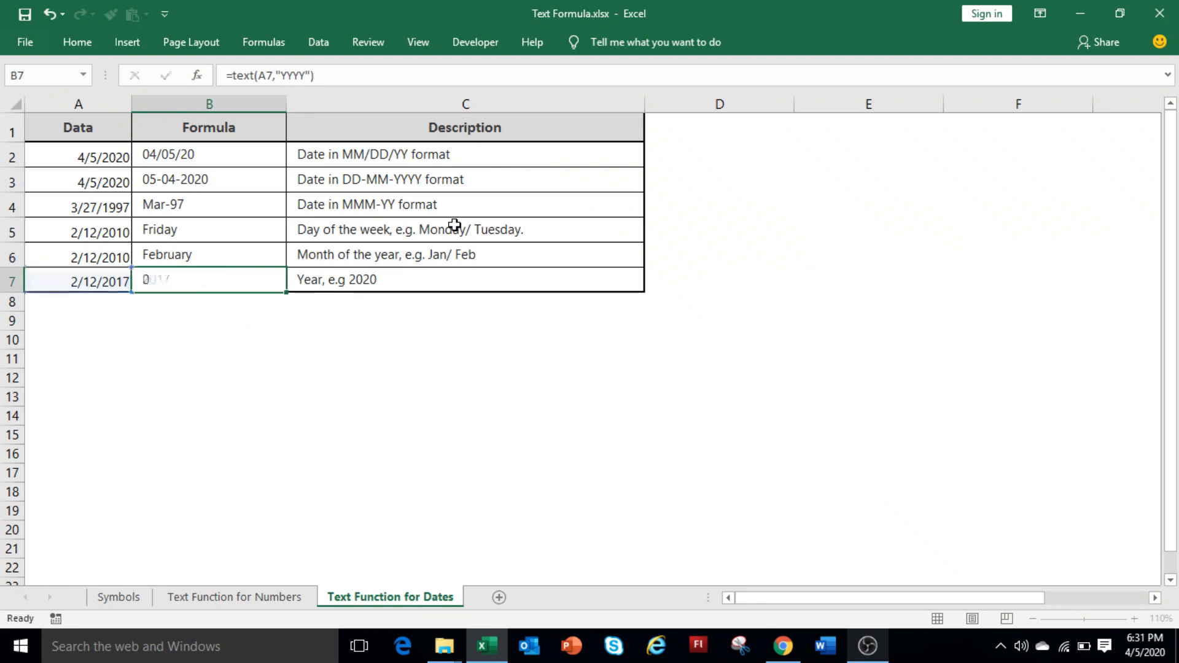
key("Return")
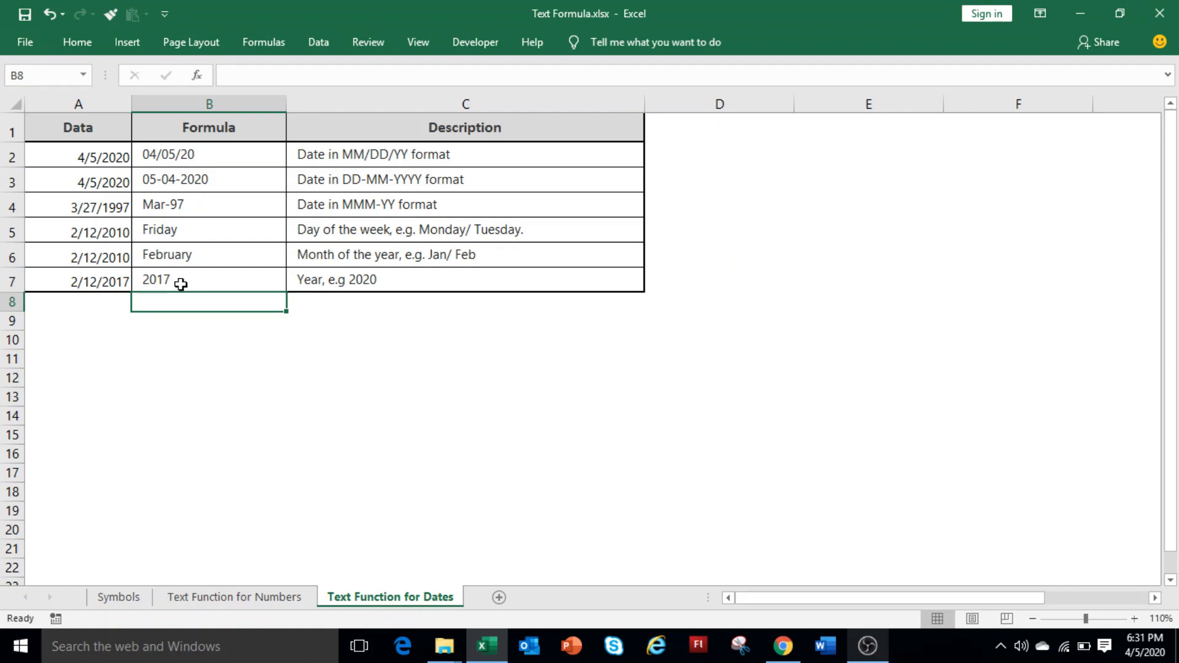
Display the formulas instead of results on the Text Function for Numbers and Text Function for Dates sheets, and return to the Symbols sheet.
left_click(223, 598)
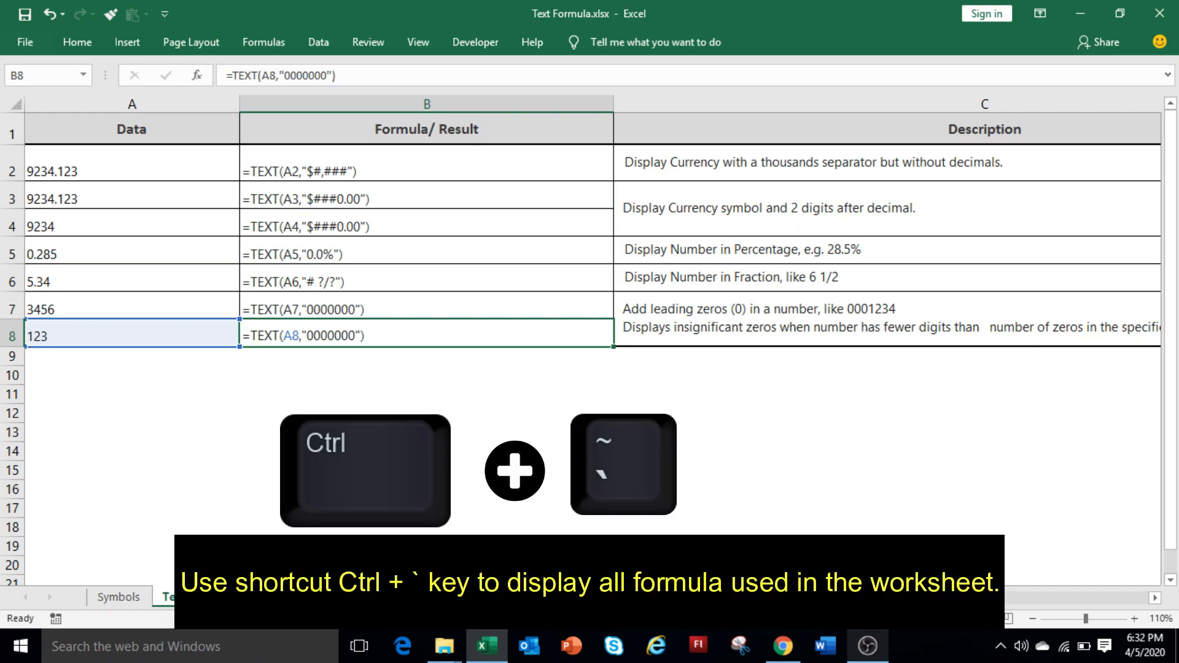
left_click(367, 600)
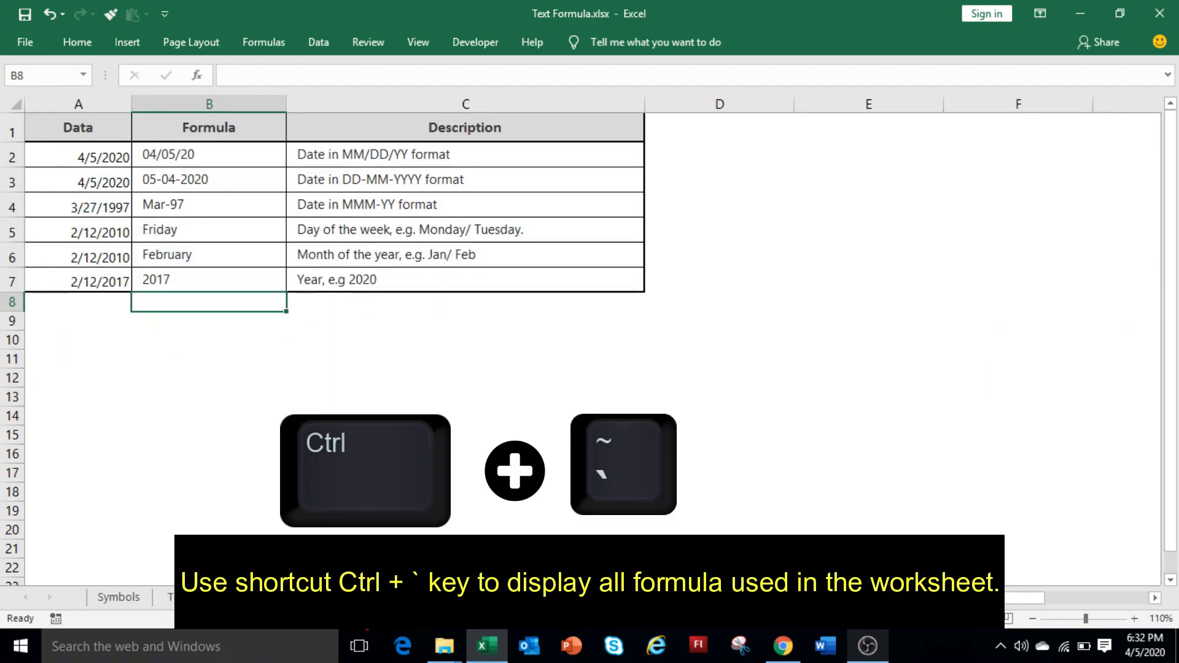
key("ctrl+grave")
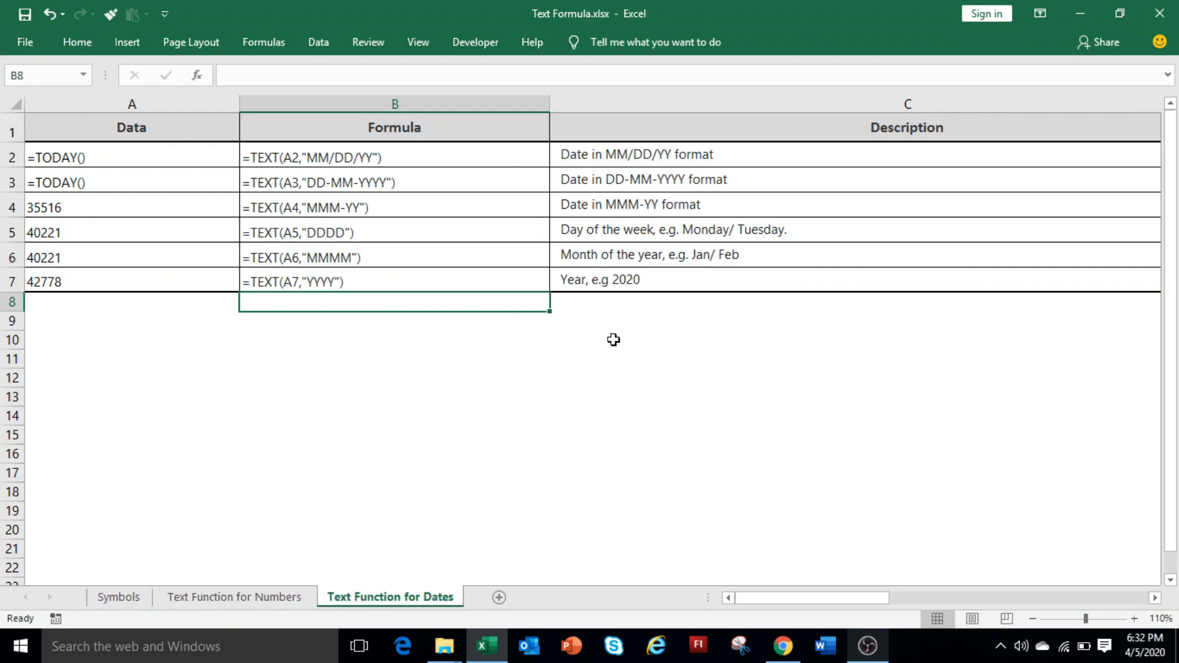
left_click(119, 597)
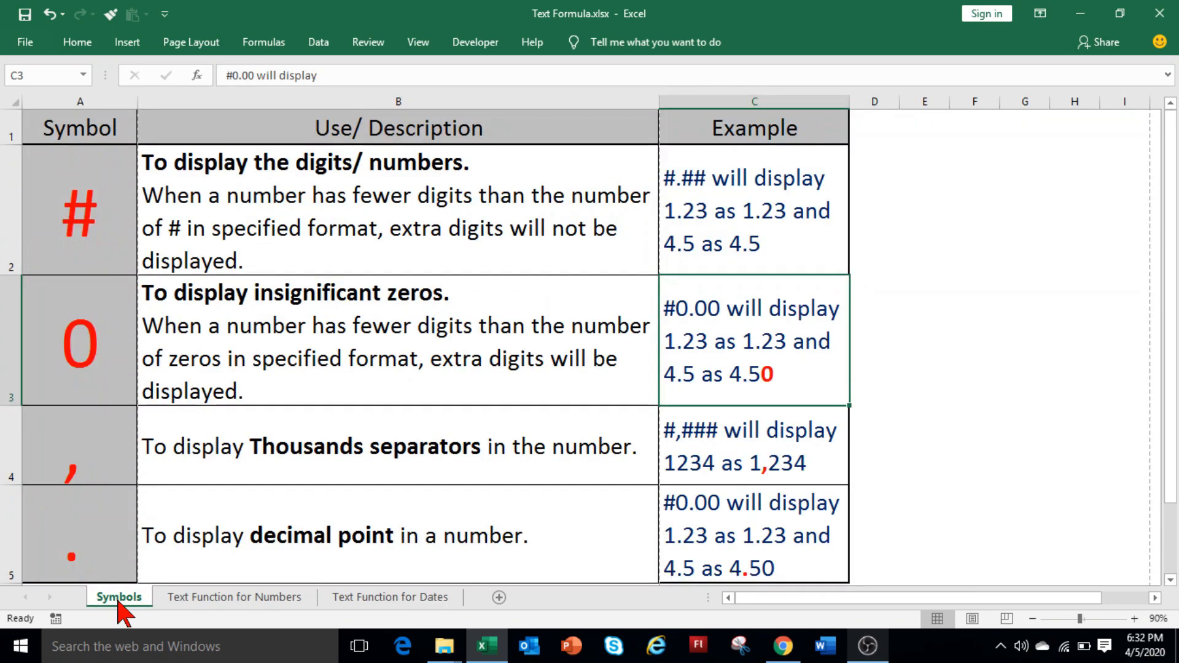